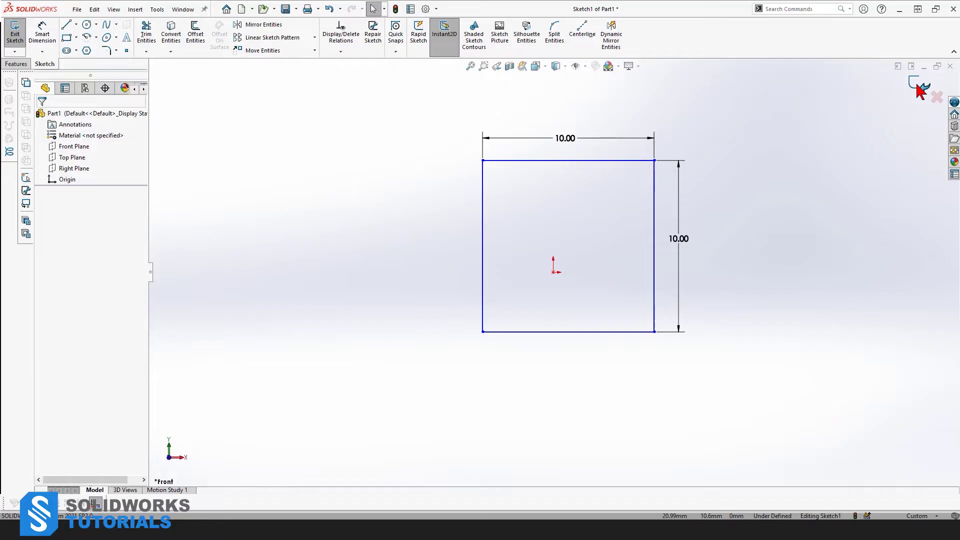
Exit the completed 10 × 10 square sketch on the Front Plane
click(921, 89)
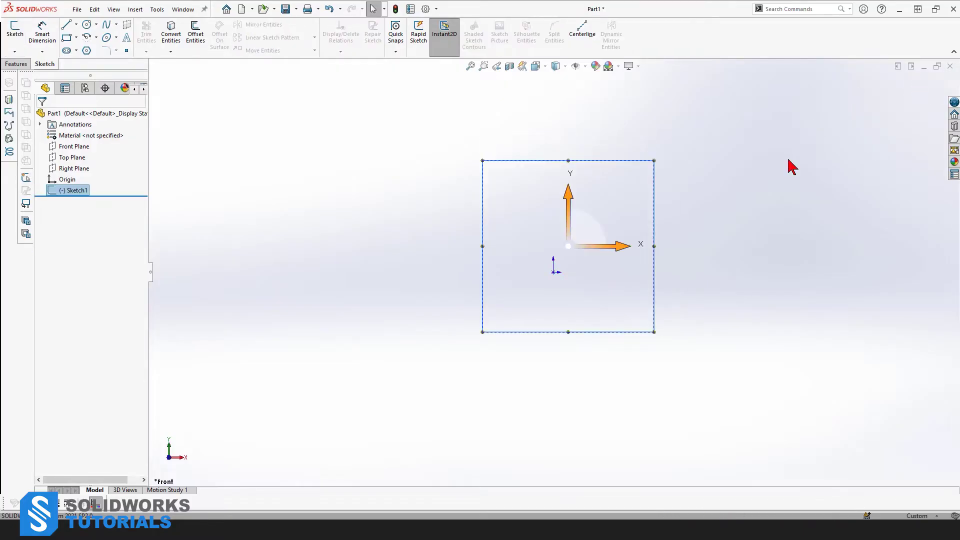
Select Sketch1, show the Features commands, and start a Boss-Extrude of the square
click(786, 161)
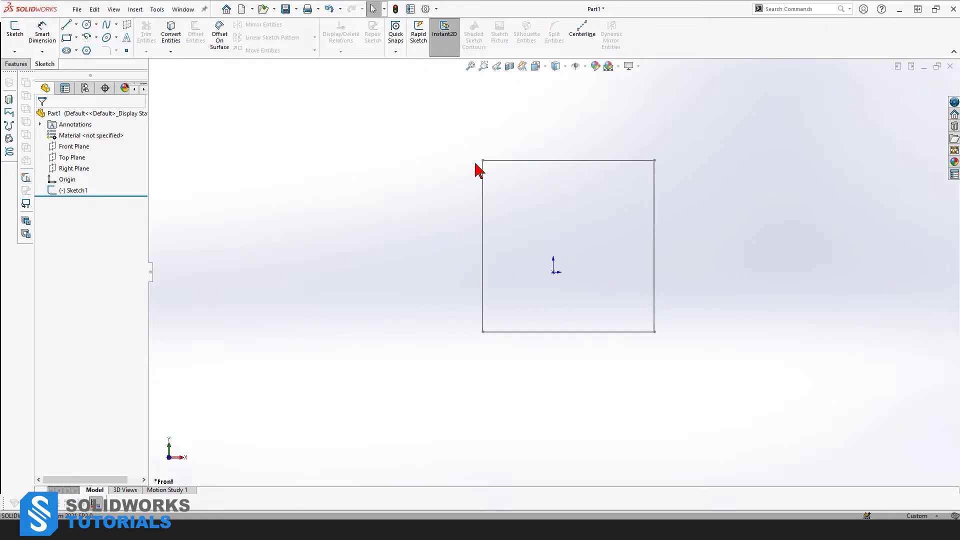
click(75, 196)
click(353, 220)
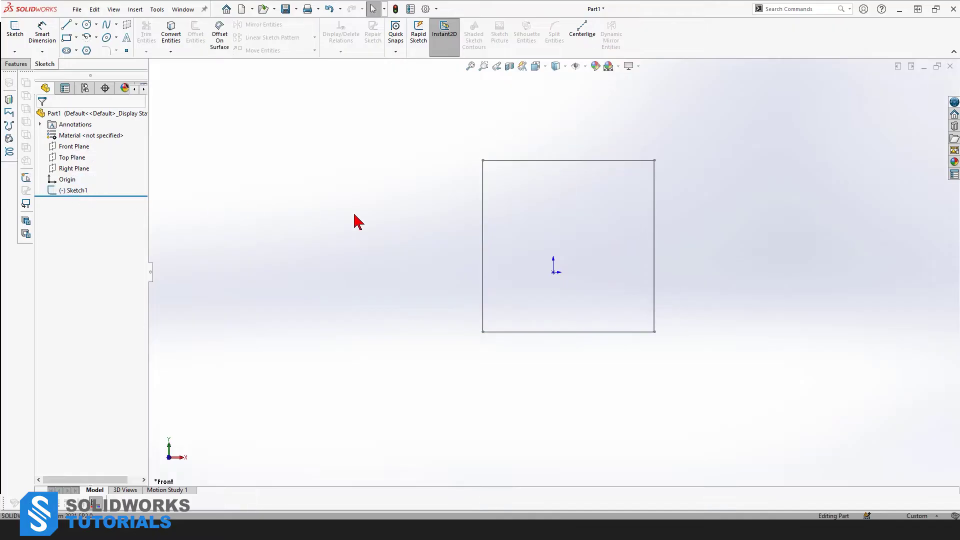
click(72, 194)
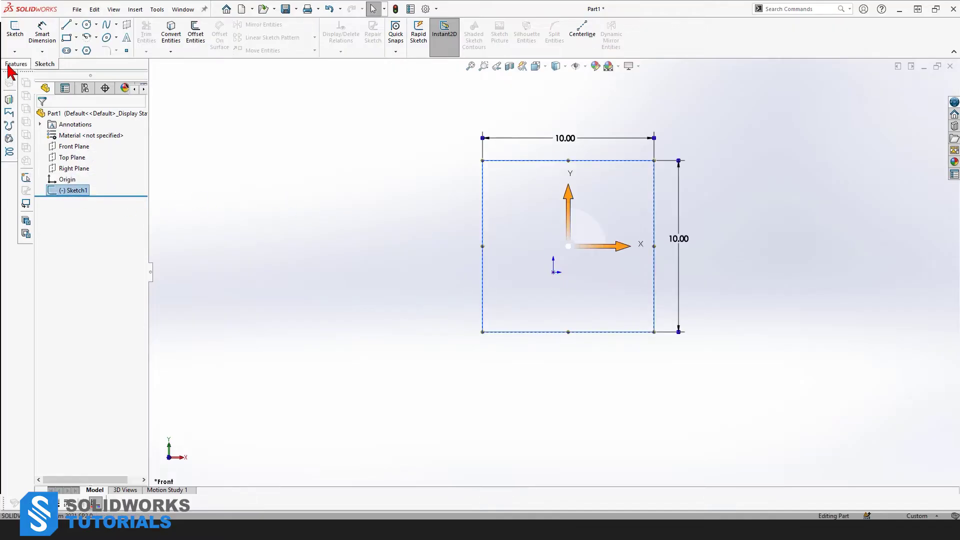
click(13, 64)
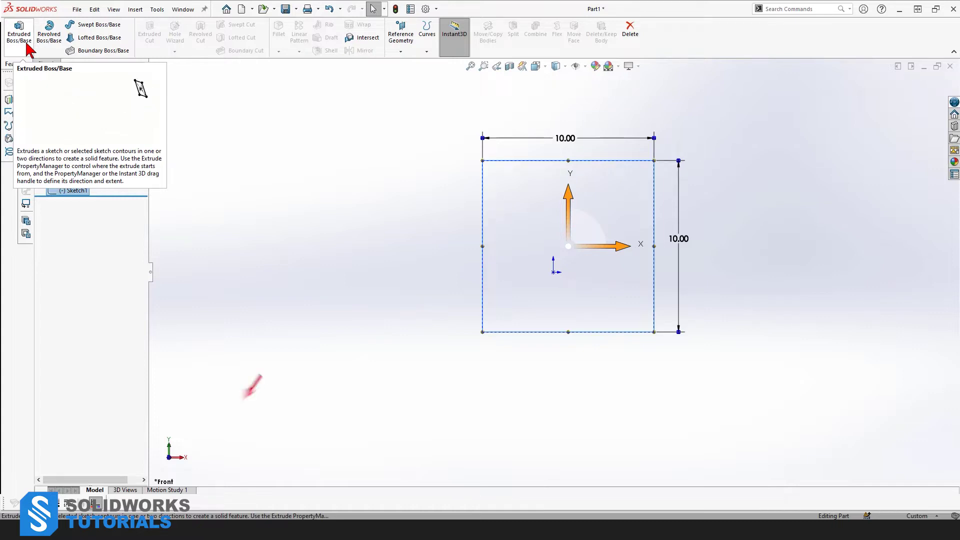
click(26, 49)
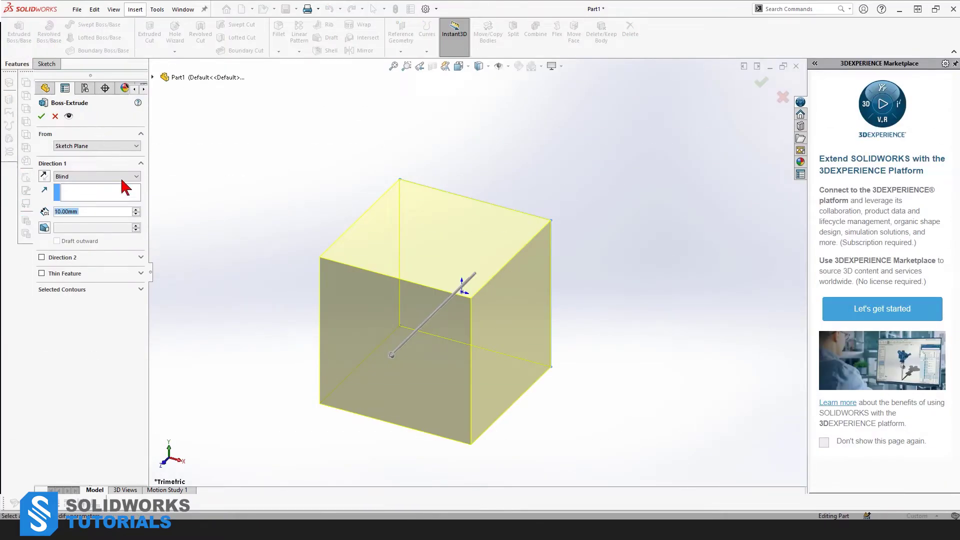
Try a 20 mm depth, return to 10 mm, and toggle Reverse Direction back to the original side
click(136, 209)
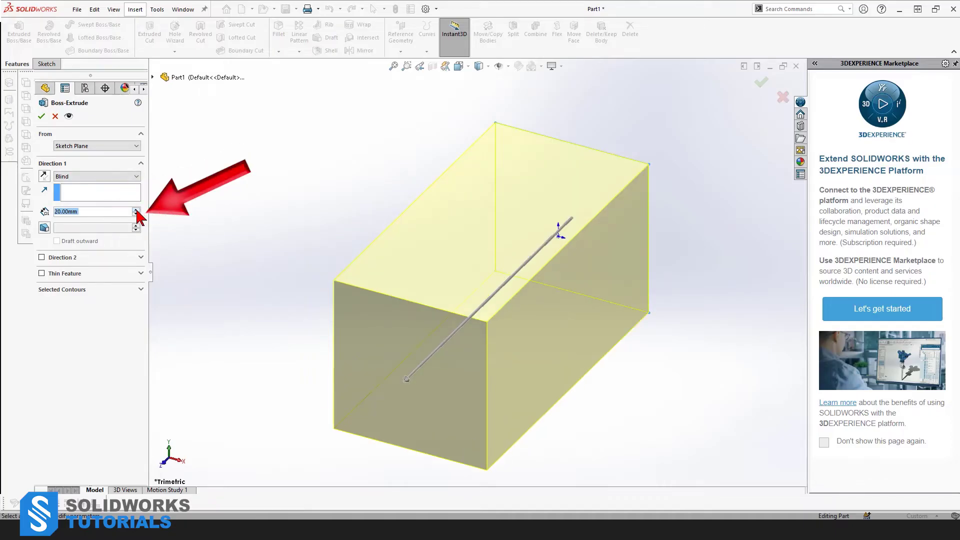
click(136, 215)
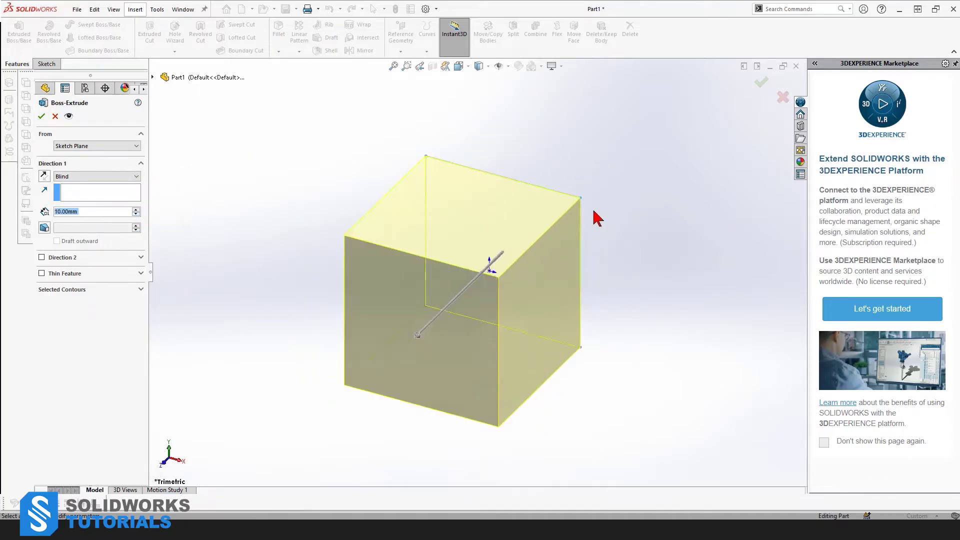
click(43, 177)
click(44, 178)
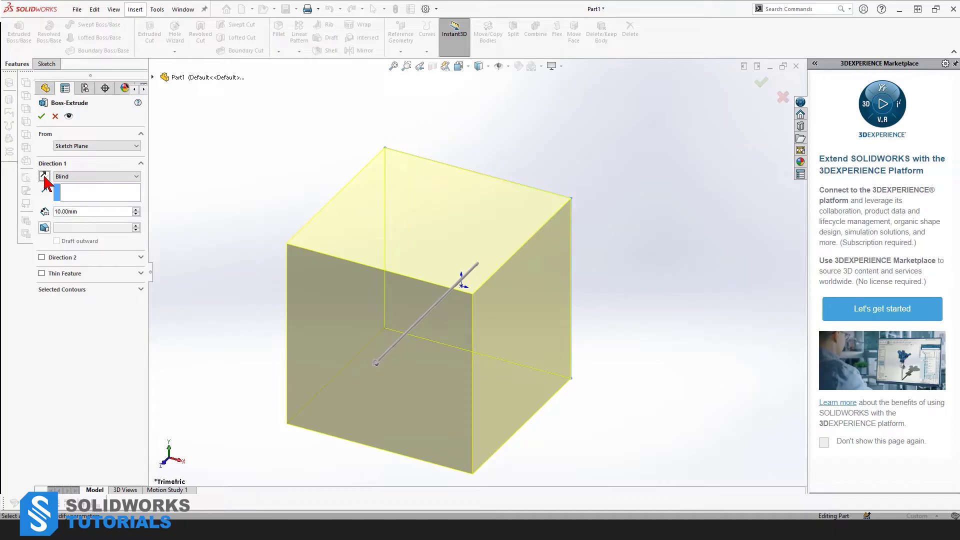
click(44, 177)
click(43, 177)
Collapse and re-expand the Direction 1 settings and show the feature tree
click(140, 164)
click(140, 163)
click(164, 78)
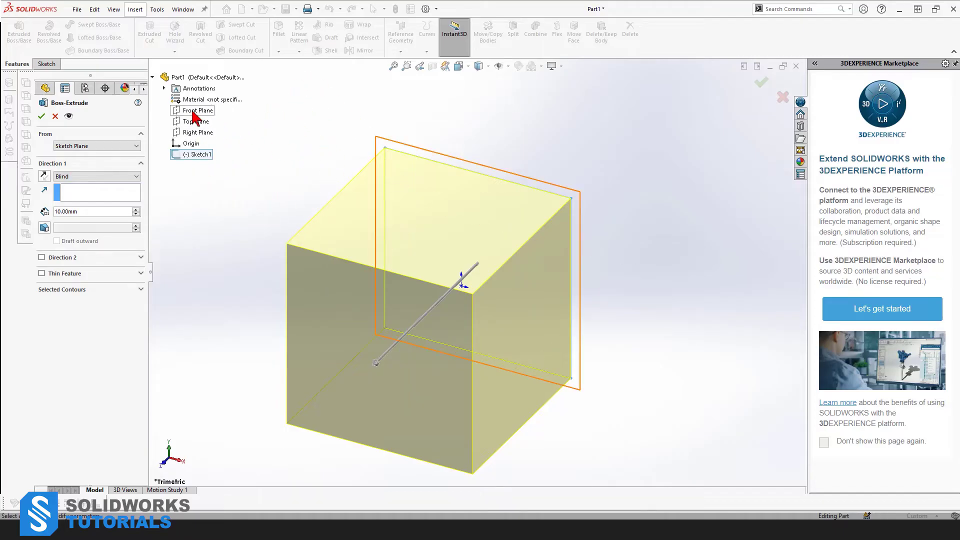
Enable Direction 2 with 5 mm depth each way, then switch the end condition to Mid Plane
click(41, 258)
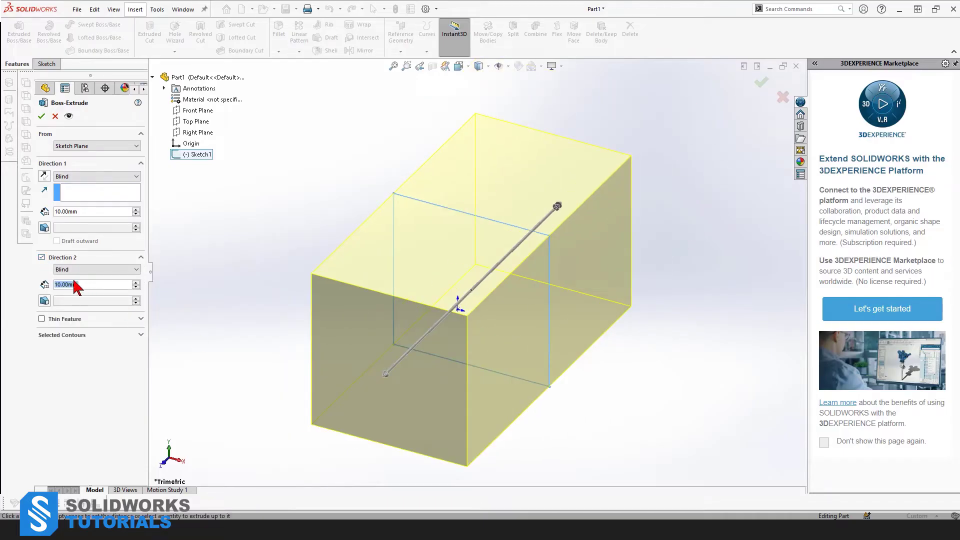
click(96, 212)
text(5)
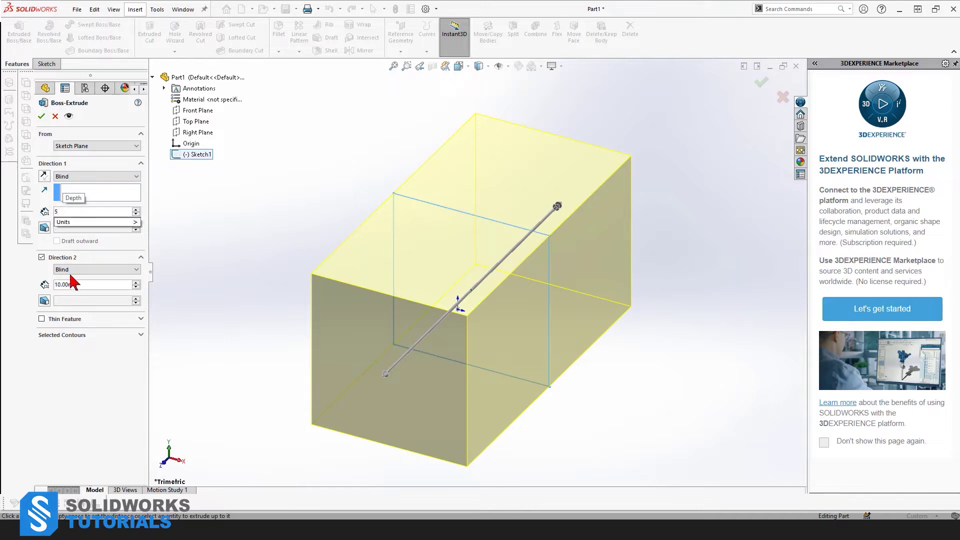
click(84, 285)
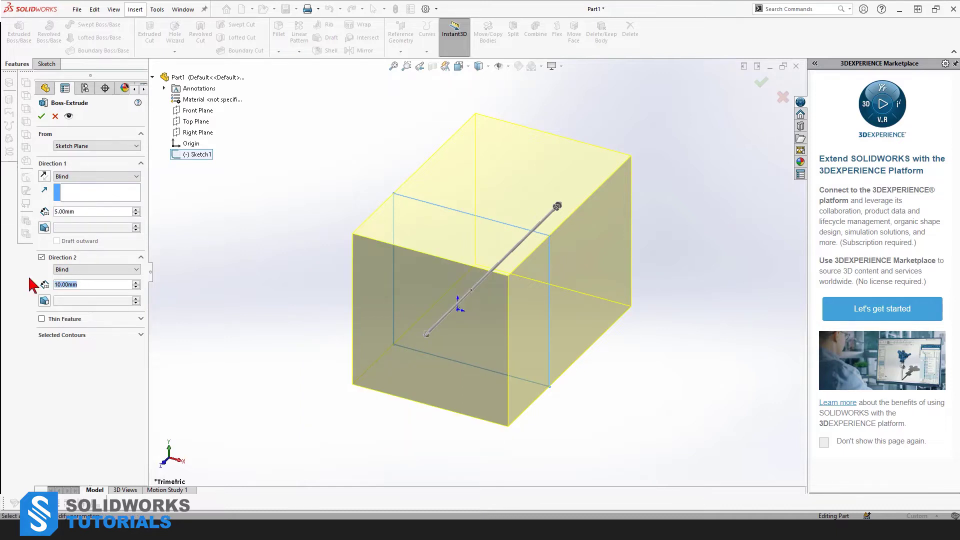
text(5)
key(Return)
mouse_move(360, 285)
middle_down()
mouse_move(405, 285)
mouse_move(436, 323)
middle_up()
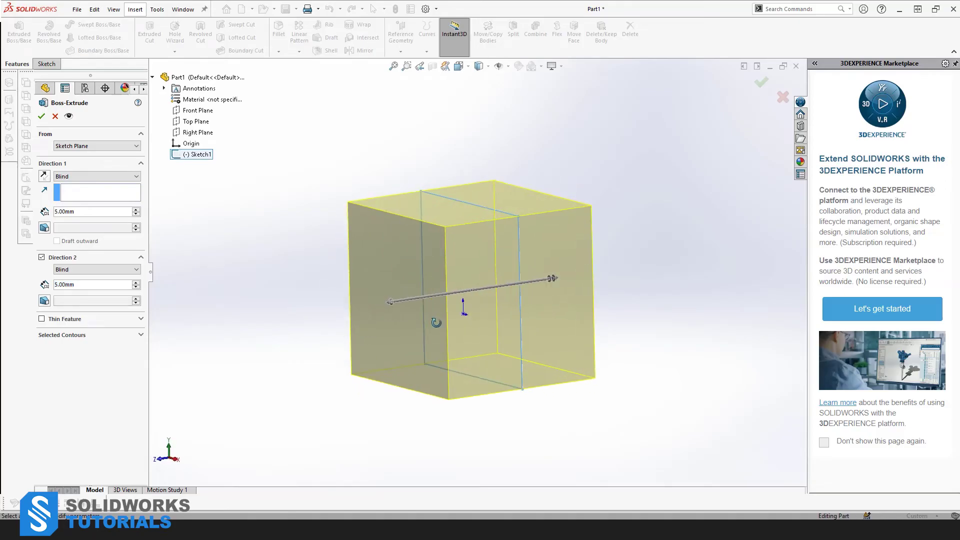
middle_drag(382, 220, 396, 263)
scroll(431, 279, down, 2)
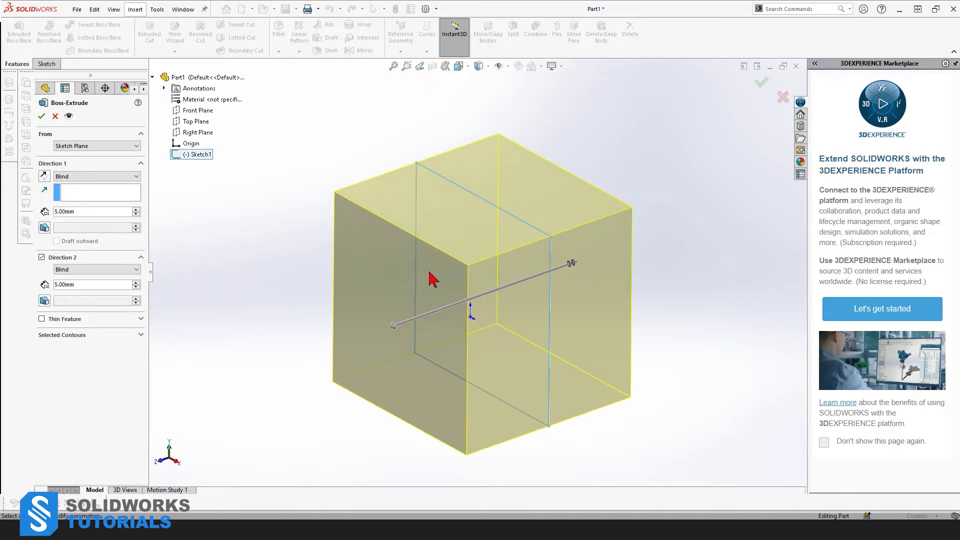
scroll(516, 367, down, 2)
scroll(510, 358, up, 2)
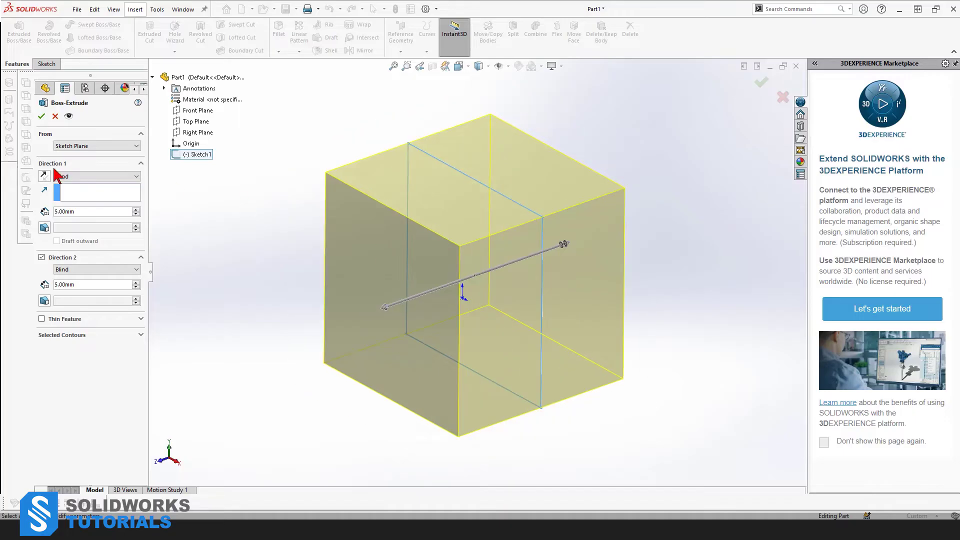
click(75, 176)
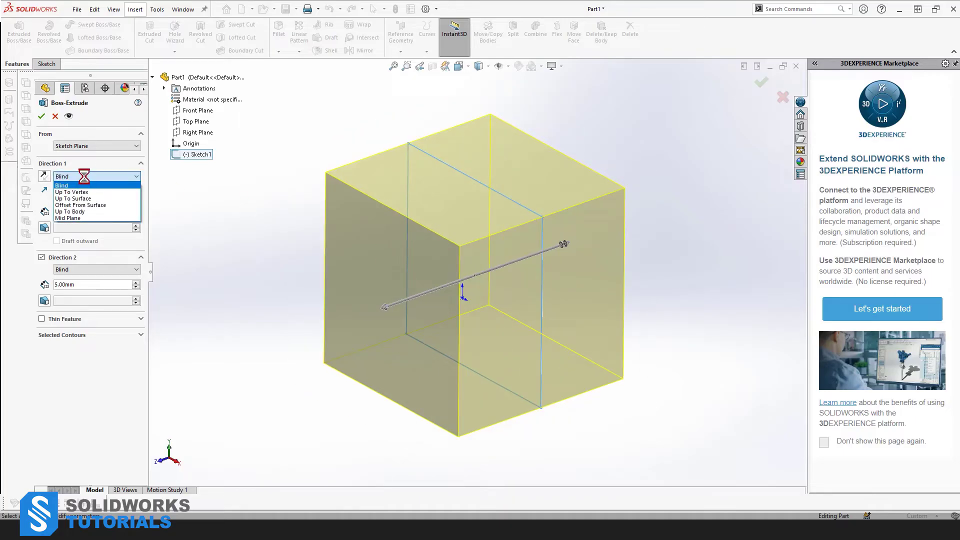
click(85, 218)
text(10)
Confirm the 10 mm Mid Plane depth and accept the extrusion as Boss-Extrude1
key(Return)
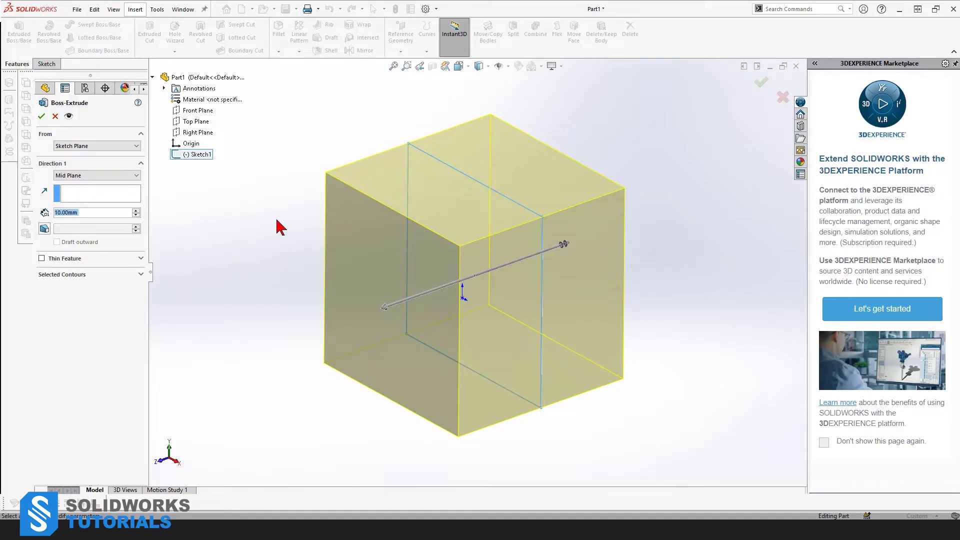
key(Return)
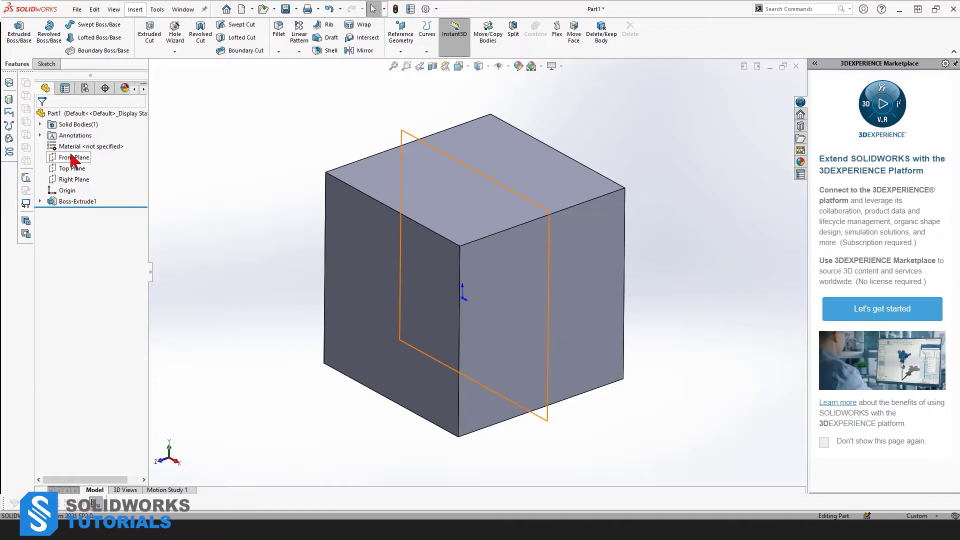
Expand Boss-Extrude1 and select its Sketch1 to show the dimensions
click(73, 158)
key(Escape)
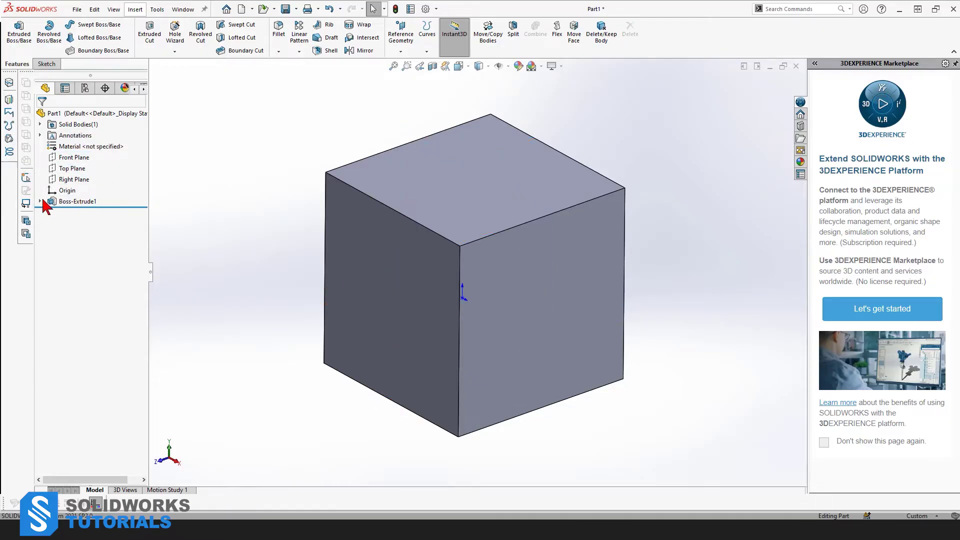
click(40, 201)
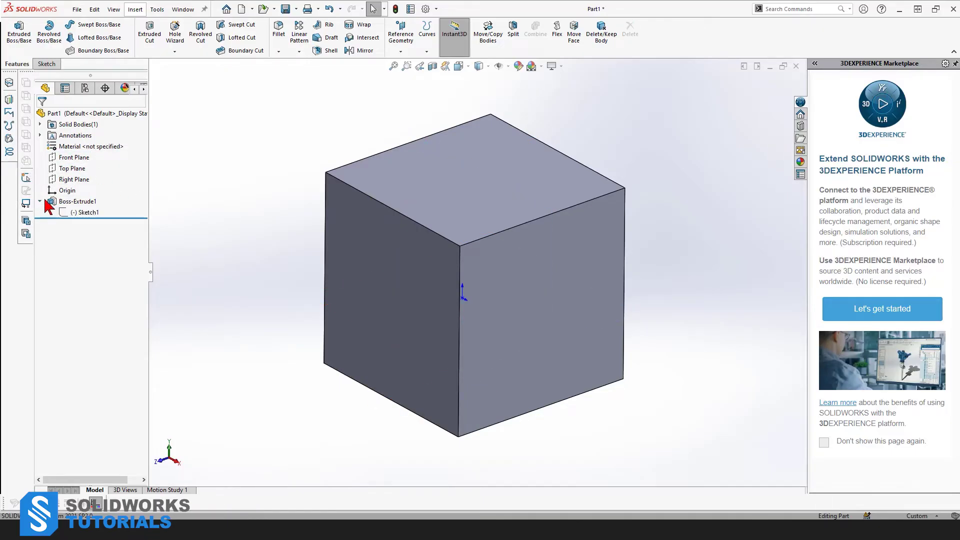
click(85, 213)
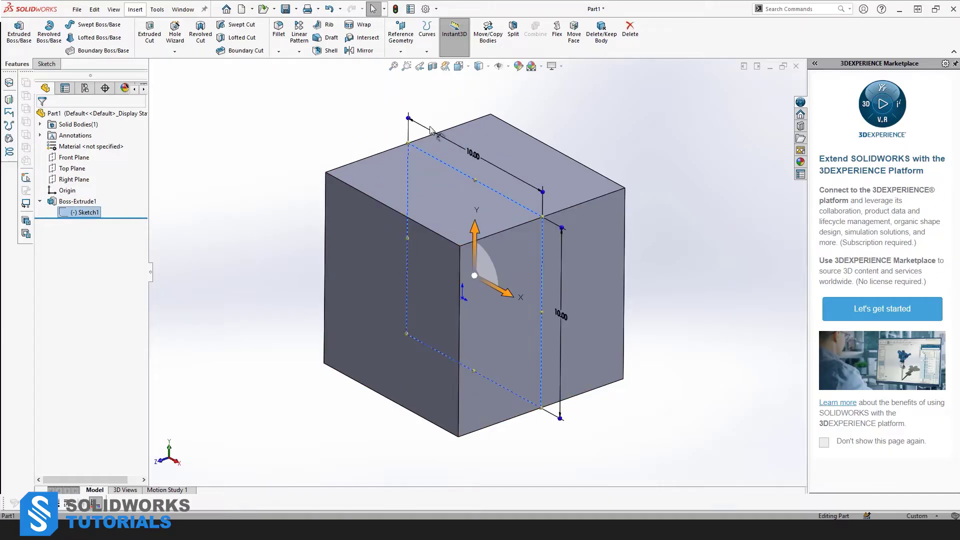
Toggle between the Sketch and Features commands and orbit the cube to view its sides
click(207, 232)
click(45, 64)
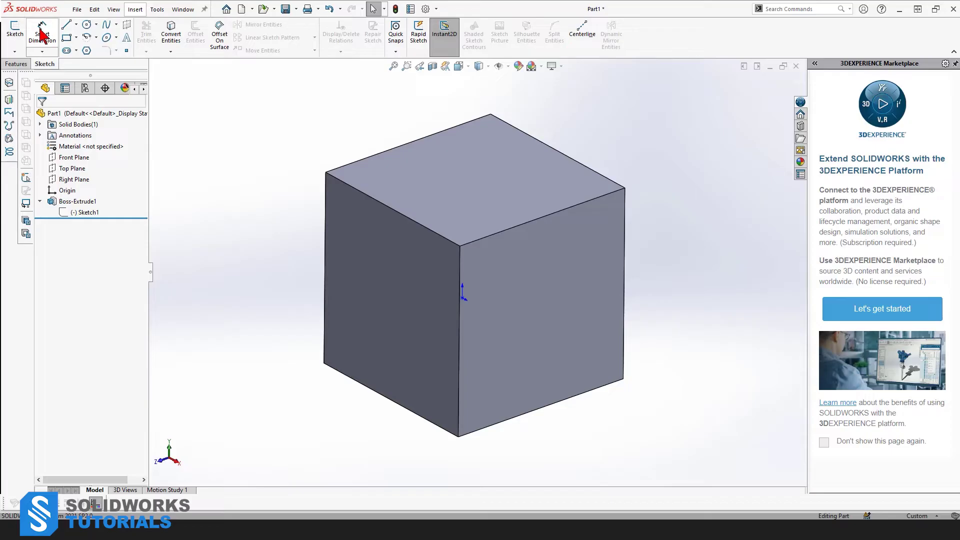
click(15, 64)
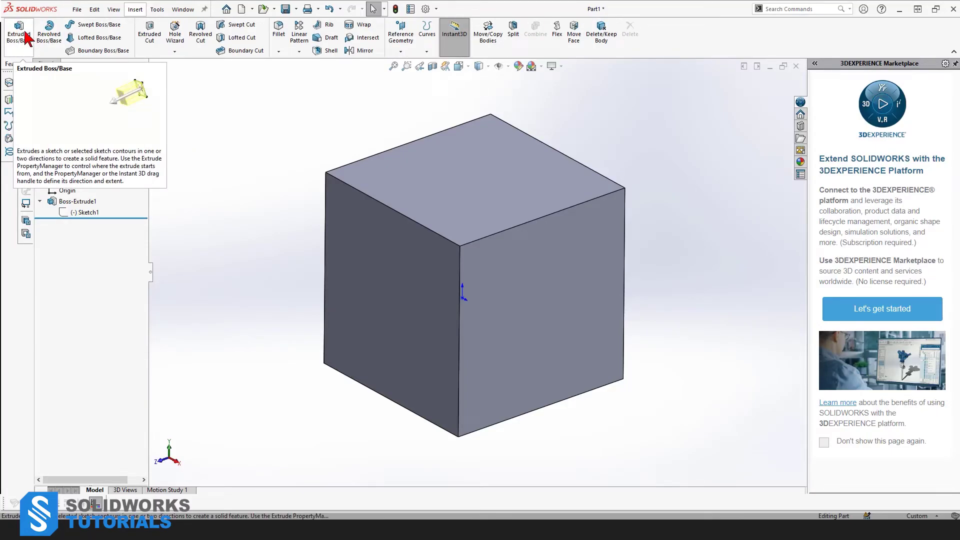
middle_drag(548, 375, 513, 344)
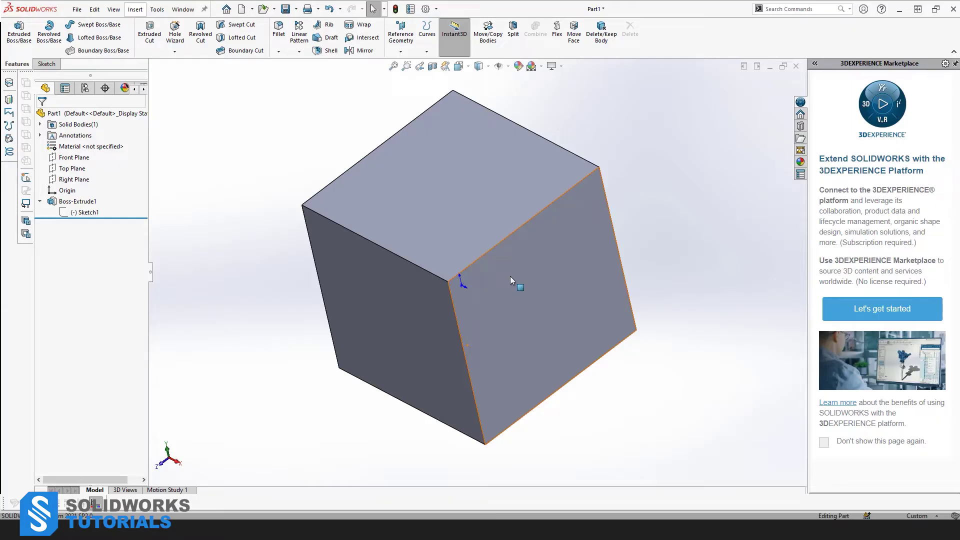
mouse_move(497, 300)
middle_down()
mouse_move(514, 218)
mouse_move(601, 301)
mouse_move(592, 360)
middle_up()
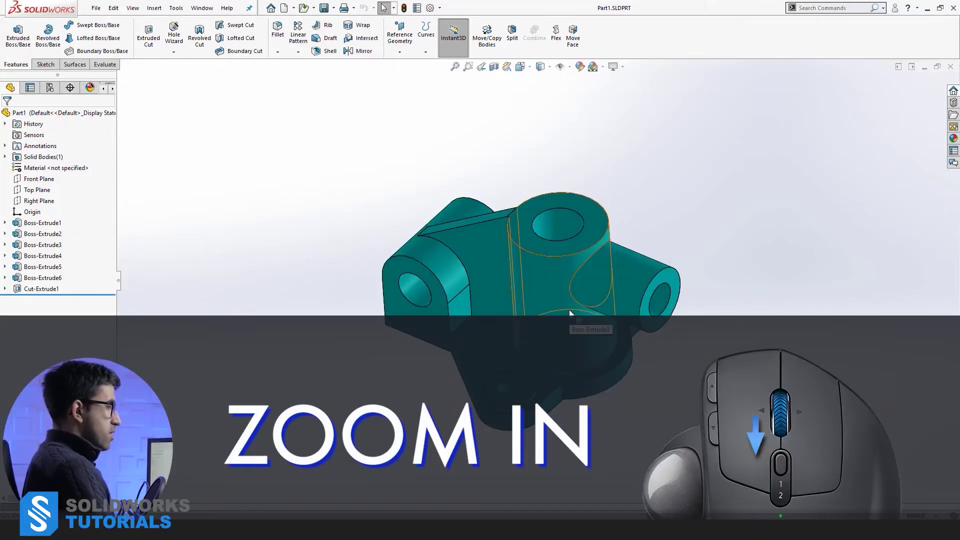
scroll(568, 330, down, 3)
scroll(563, 300, down, 3)
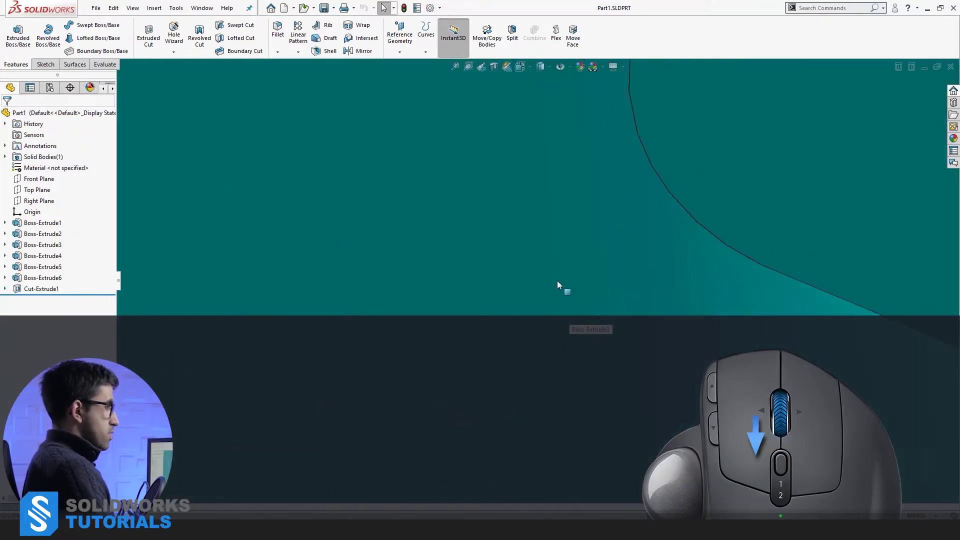
scroll(558, 281, down, 2)
scroll(566, 322, up, 5)
scroll(566, 323, up, 4)
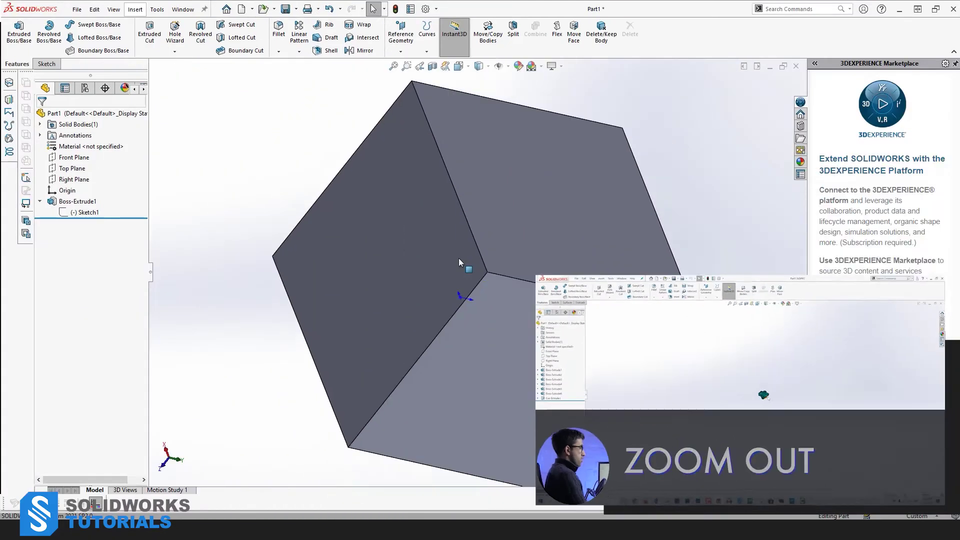
scroll(459, 259, up, 3)
scroll(459, 259, up, 1)
scroll(459, 259, down, 2)
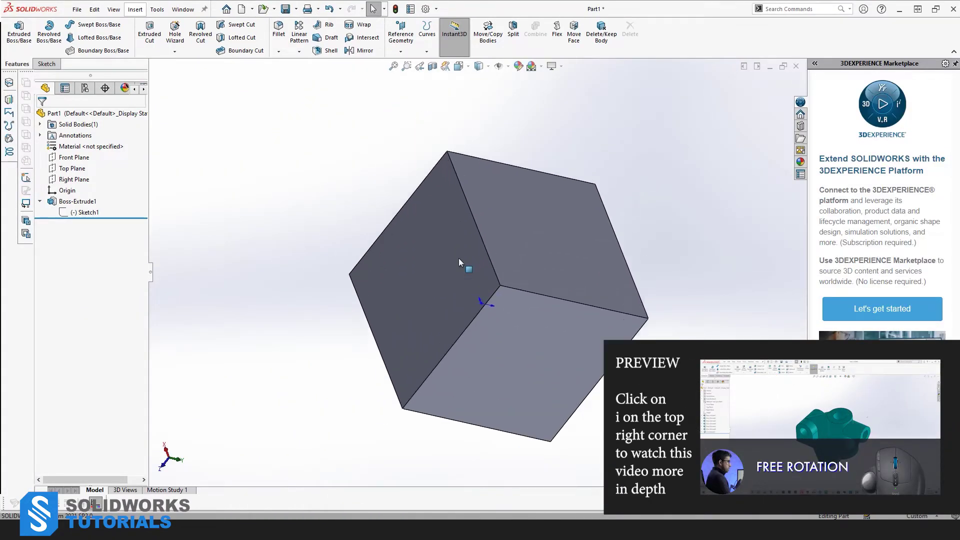
scroll(493, 292, down, 3)
scroll(494, 292, down, 2)
scroll(749, 217, down, 2)
scroll(676, 301, up, 2)
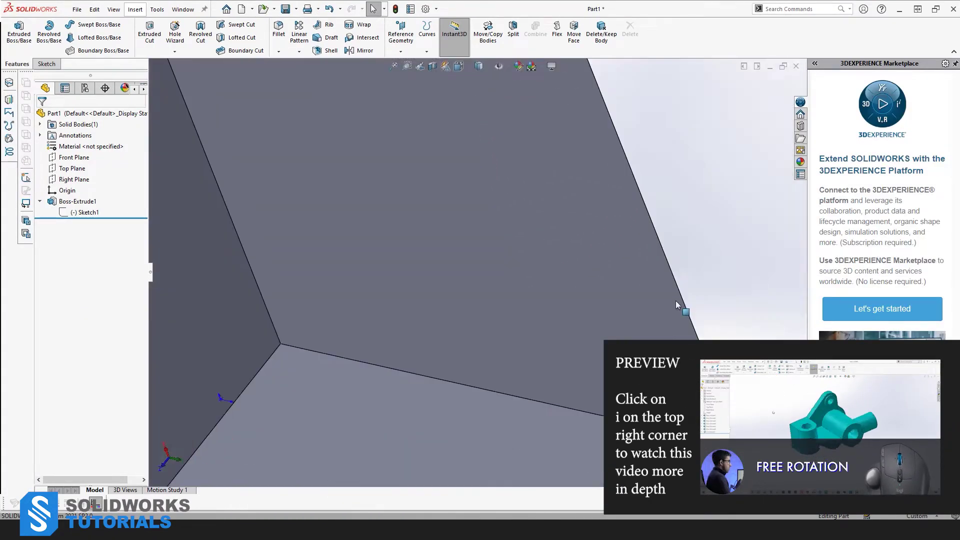
scroll(578, 292, up, 3)
scroll(301, 288, down, 3)
ctrl+middle_drag(322, 285, 440, 308)
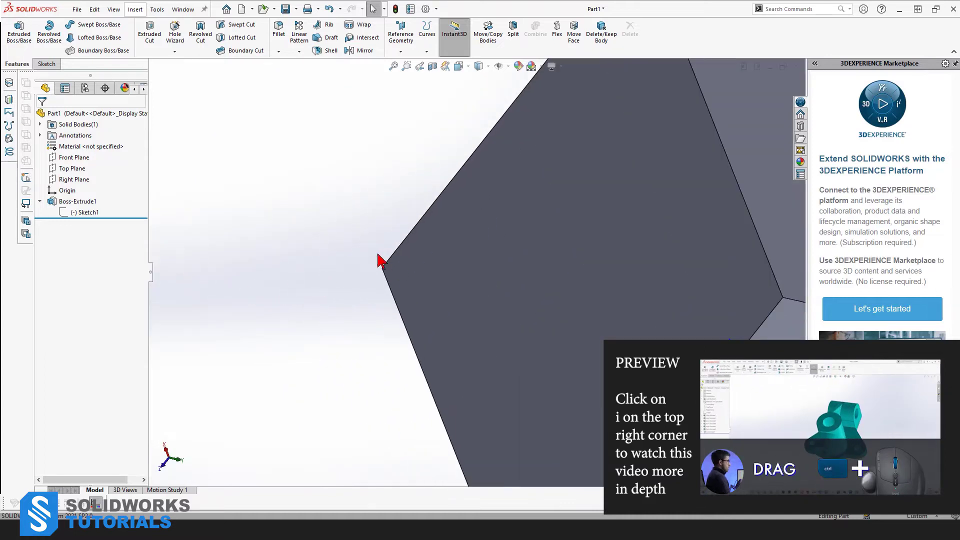
scroll(431, 278, up, 1)
scroll(438, 287, up, 2)
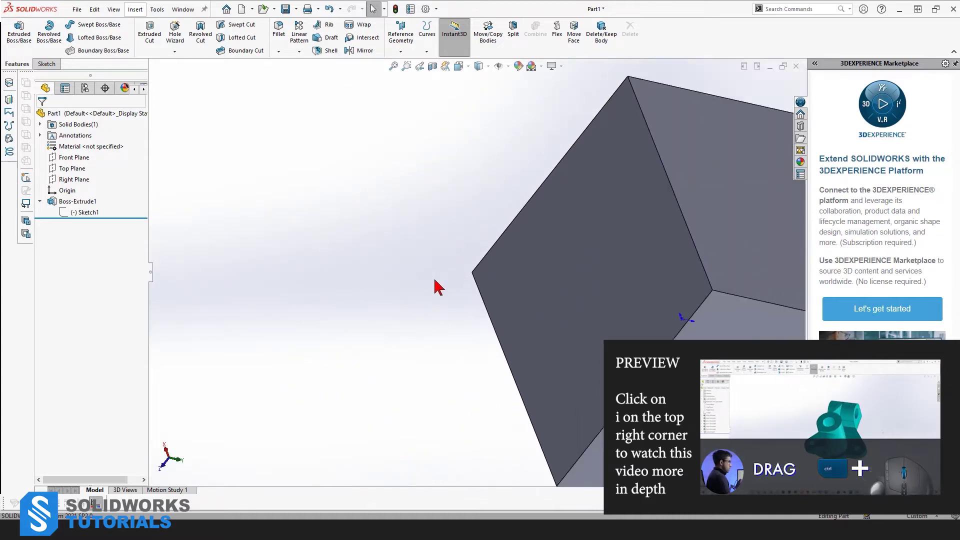
scroll(437, 289, up, 2)
scroll(510, 259, down, 2)
scroll(506, 244, down, 3)
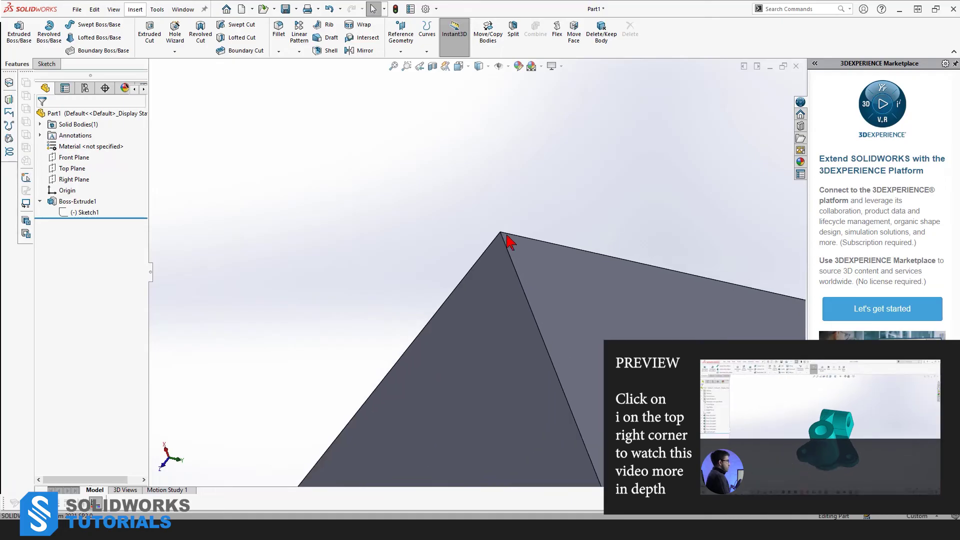
scroll(484, 242, down, 1)
scroll(485, 244, up, 1)
scroll(494, 259, up, 1)
scroll(486, 270, up, 1)
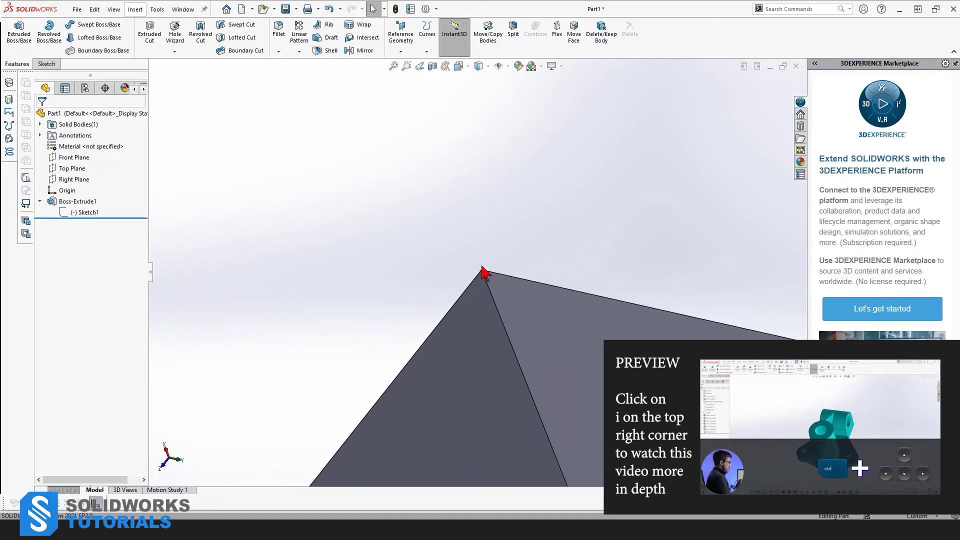
scroll(483, 272, up, 1)
scroll(479, 276, up, 2)
scroll(482, 285, up, 2)
scroll(488, 279, down, 5)
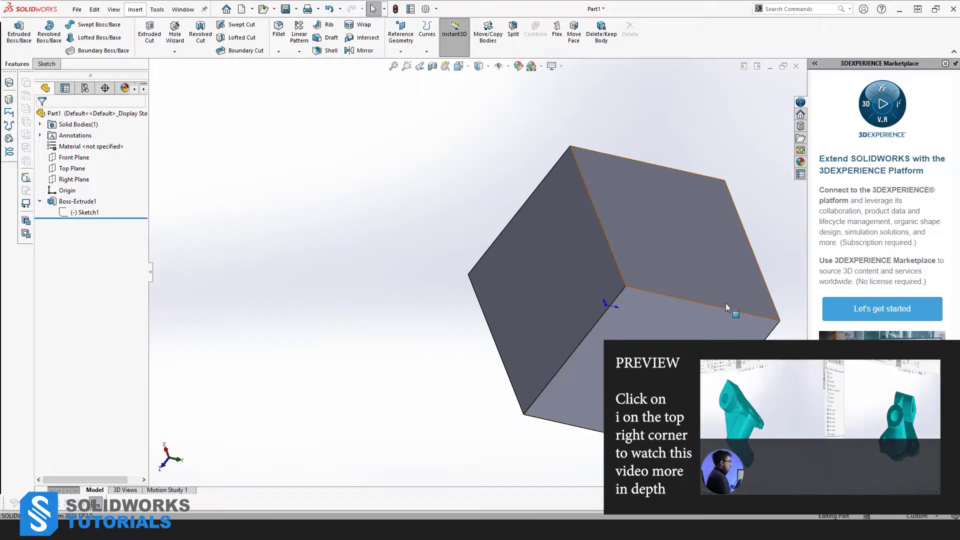
mouse_move(725, 303)
ctrl+middle_down()
mouse_move(577, 303)
mouse_move(465, 255)
mouse_move(468, 221)
mouse_move(697, 210)
mouse_move(728, 196)
mouse_move(400, 135)
mouse_move(188, 188)
mouse_move(112, 293)
mouse_move(135, 444)
mouse_move(450, 499)
mouse_move(665, 497)
mouse_move(879, 245)
mouse_move(669, 225)
mouse_move(518, 301)
mouse_move(743, 323)
mouse_move(571, 206)
mouse_move(589, 330)
mouse_move(635, 257)
mouse_move(660, 311)
mouse_move(487, 228)
mouse_move(557, 305)
mouse_move(491, 242)
mouse_move(600, 305)
ctrl+middle_up()
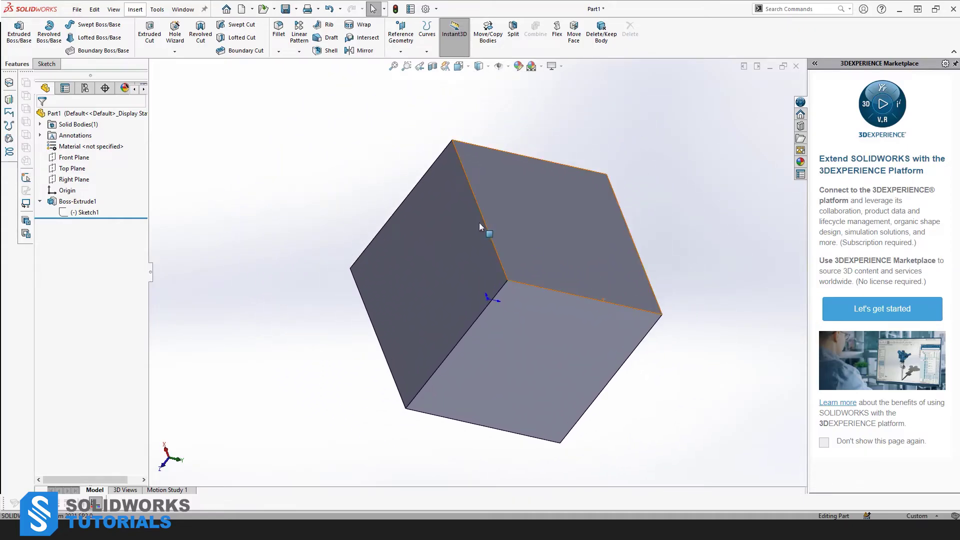
key(space)
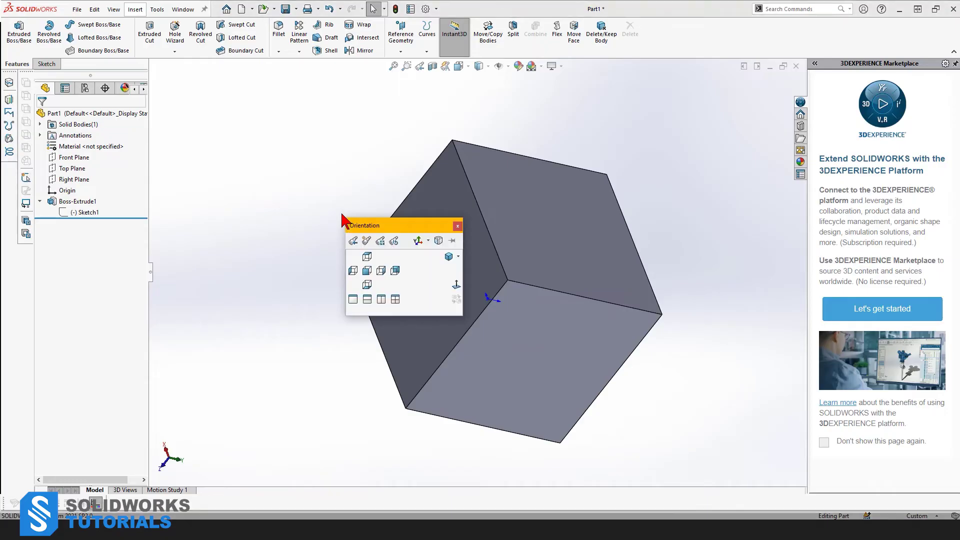
click(378, 272)
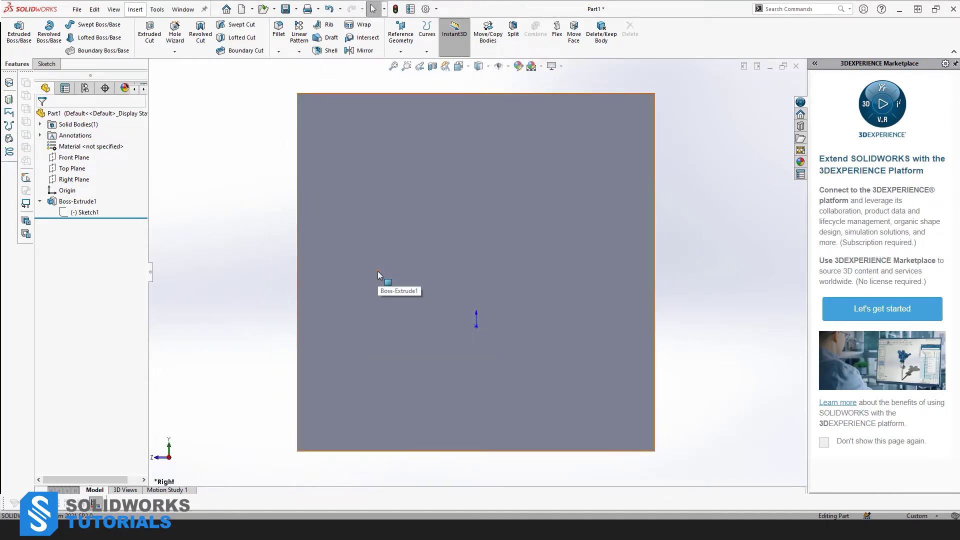
key(space)
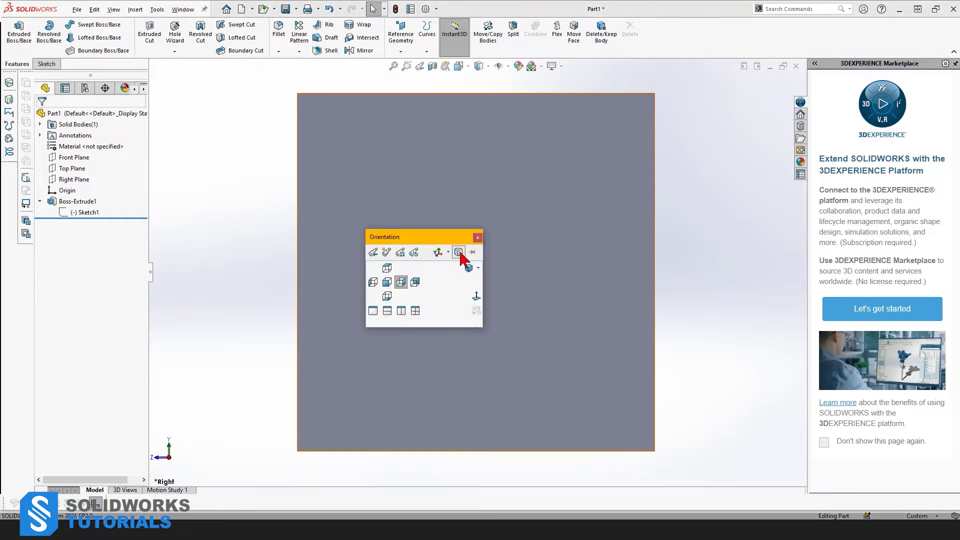
click(458, 253)
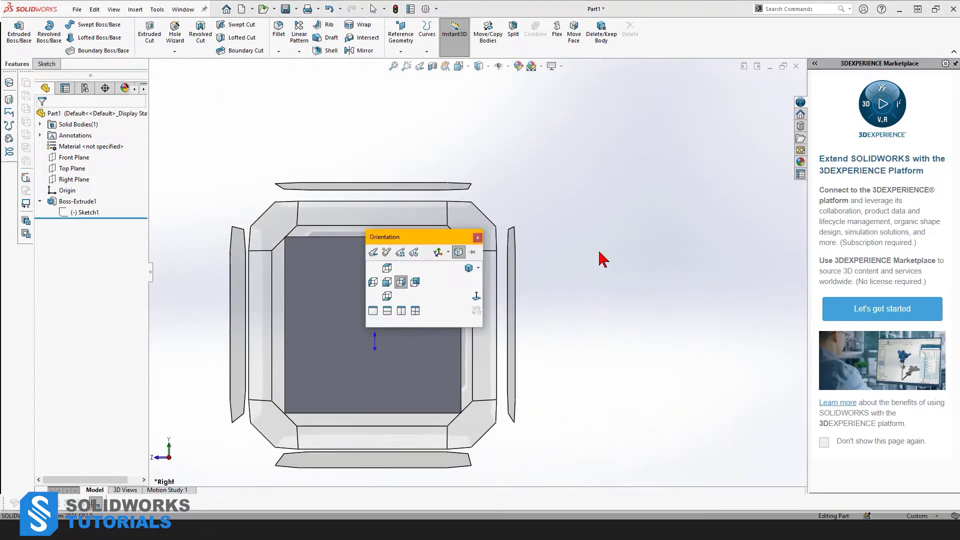
click(328, 280)
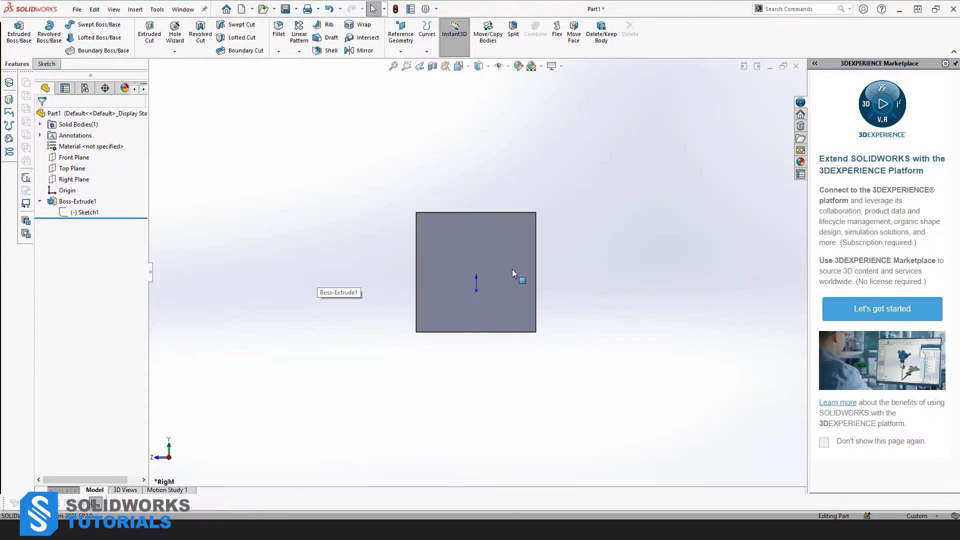
middle_drag(512, 269, 484, 283)
scroll(484, 282, down, 5)
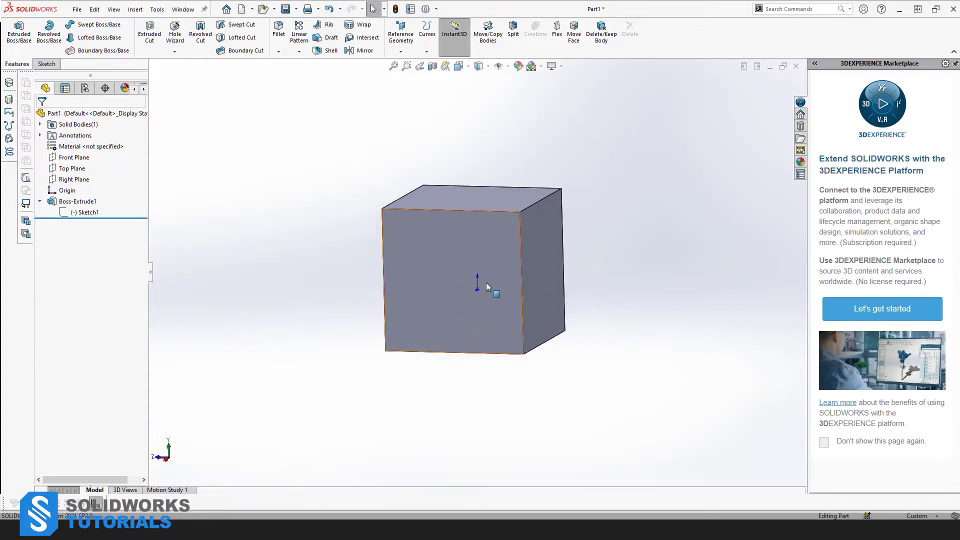
middle_drag(543, 287, 416, 385)
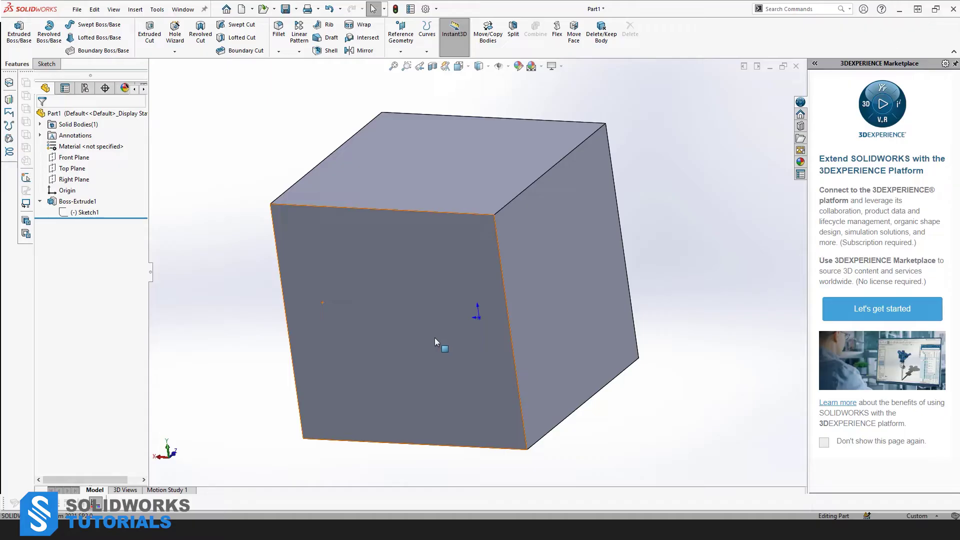
middle_drag(435, 338, 559, 317)
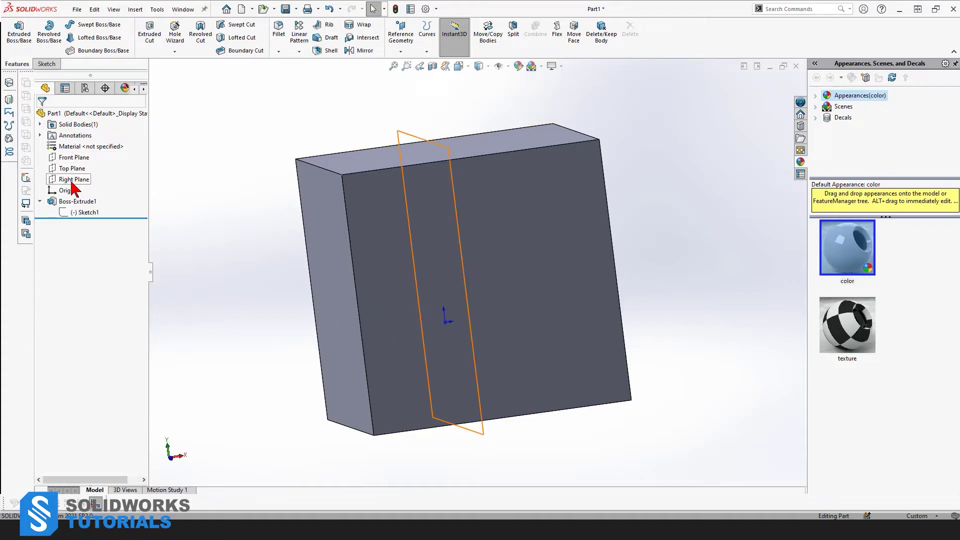
Start a sketch on the Front Plane and draw a circle centred at the origin
click(72, 158)
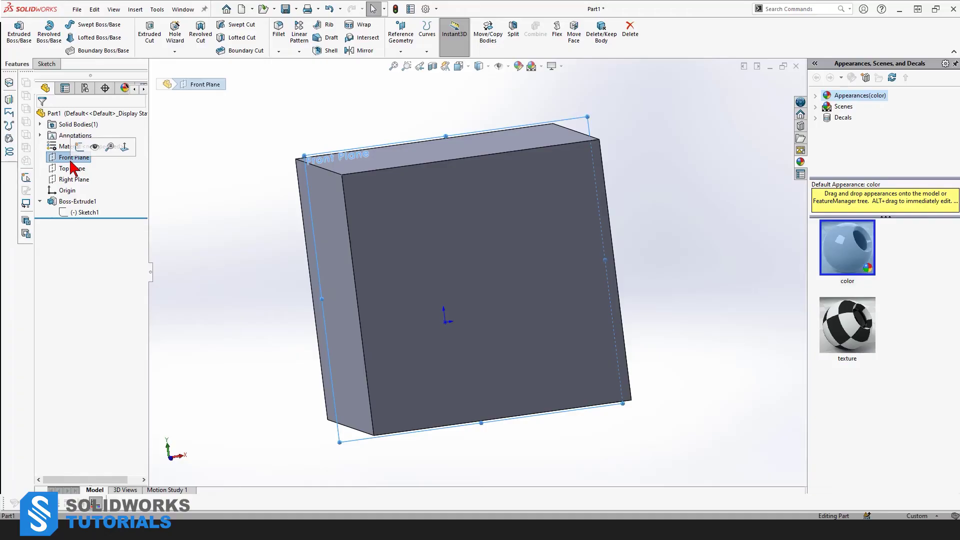
click(46, 64)
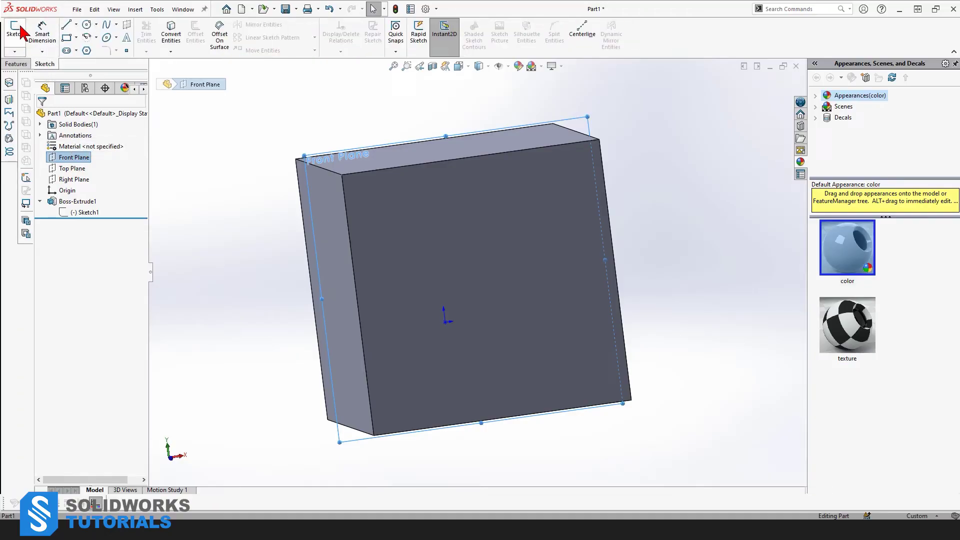
click(18, 32)
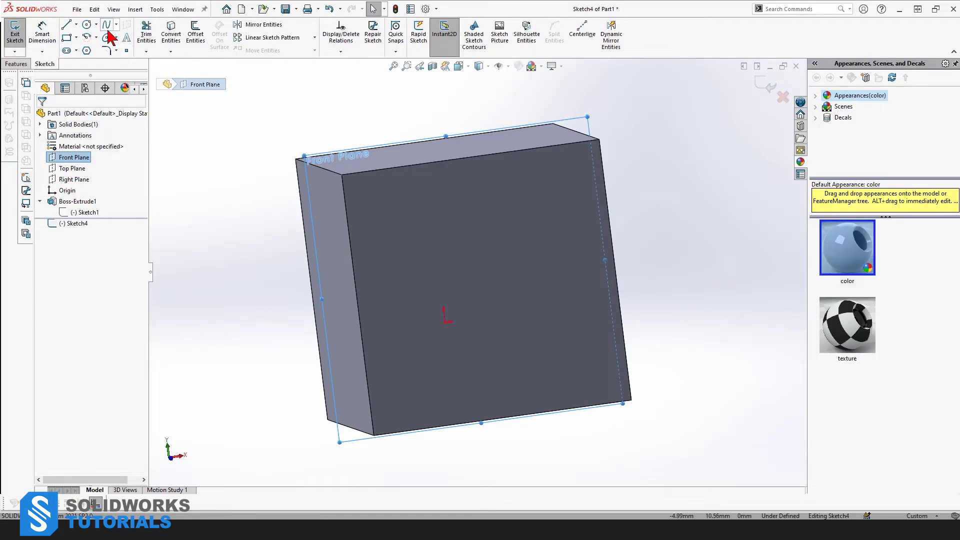
click(87, 29)
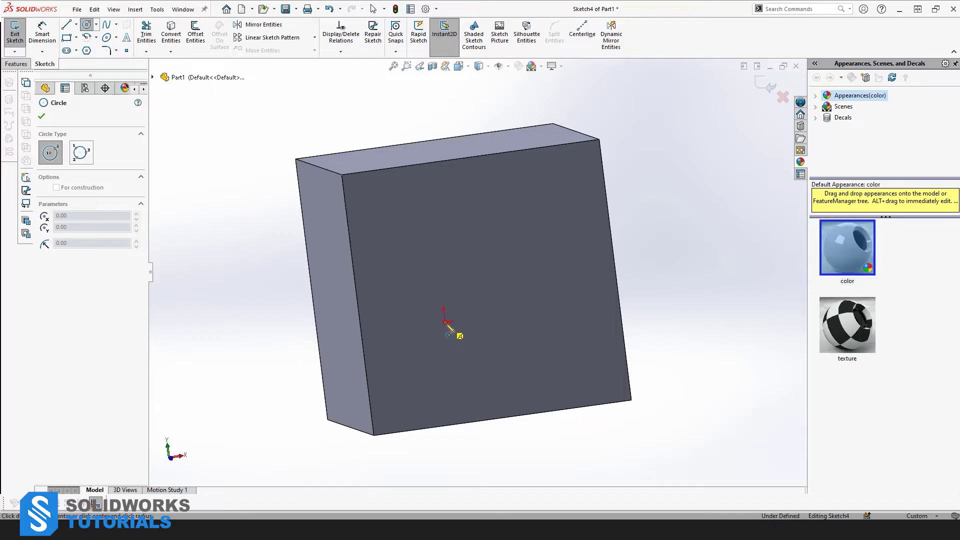
click(446, 323)
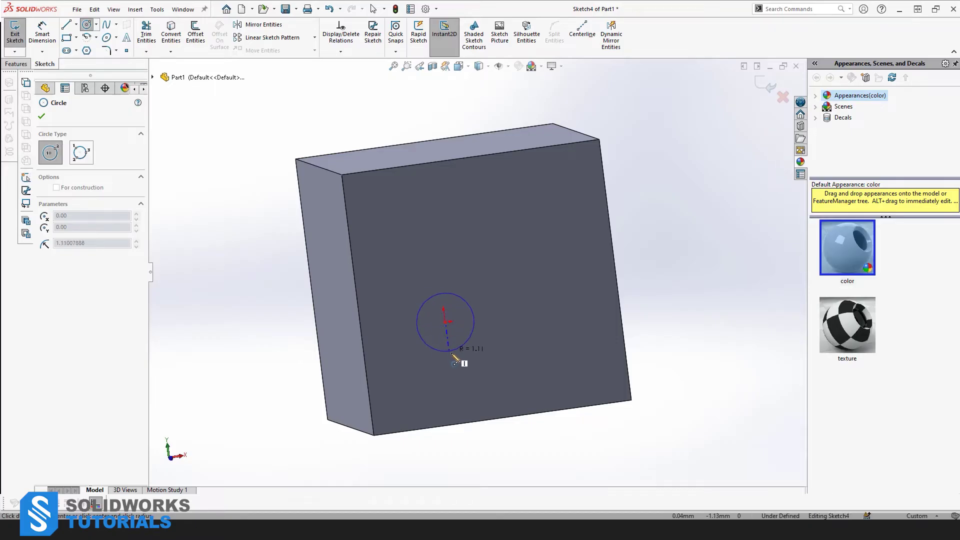
click(460, 385)
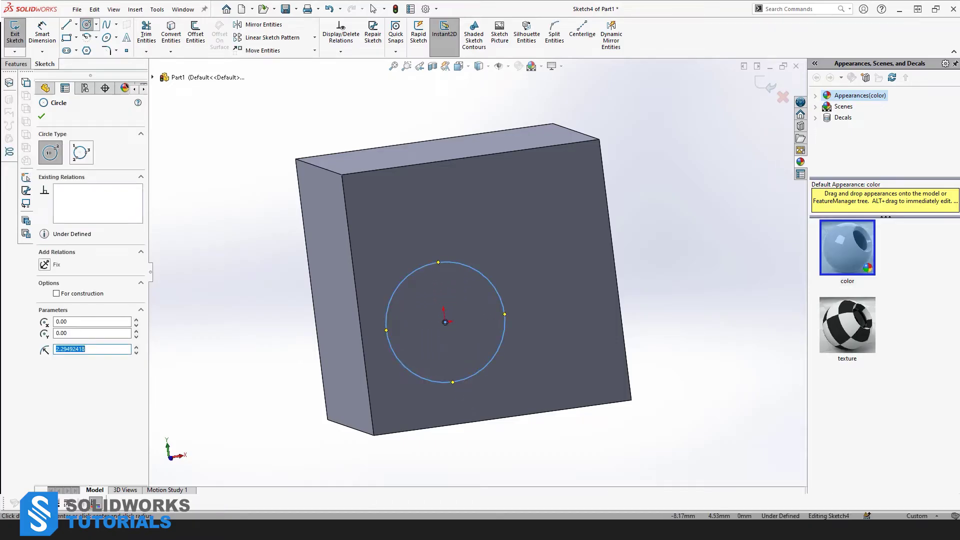
click(42, 34)
Dimension the circle's diameter as 2.5 mm
click(442, 261)
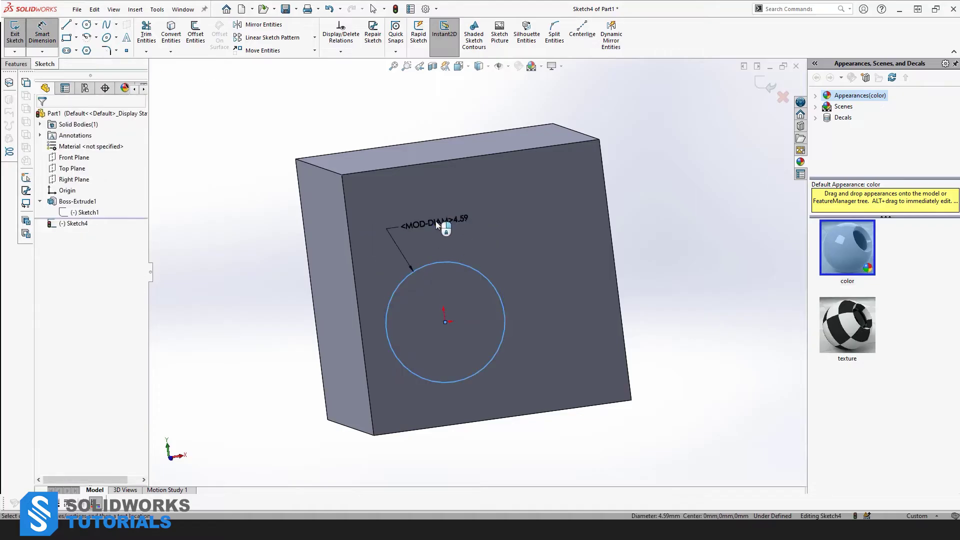
click(436, 221)
text(2.5)
key(Return)
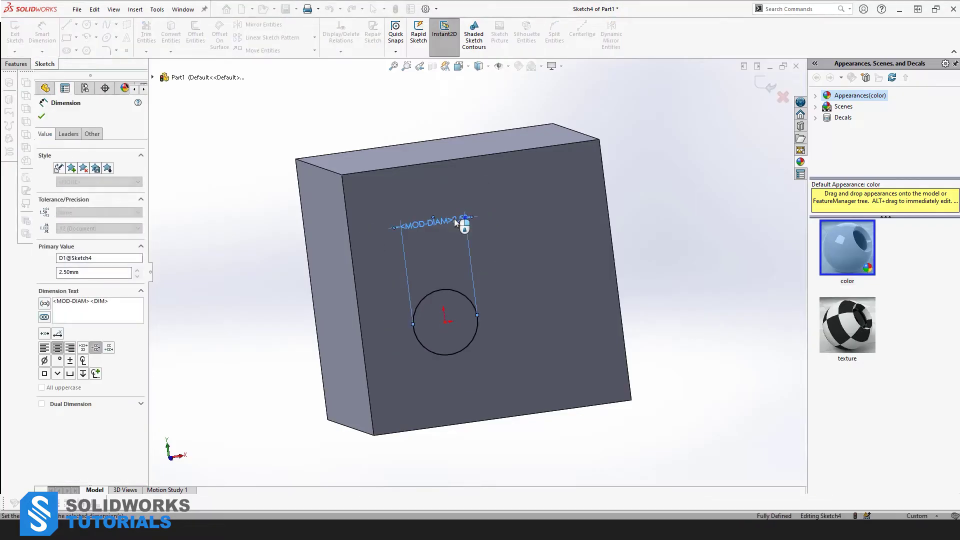
key(Escape)
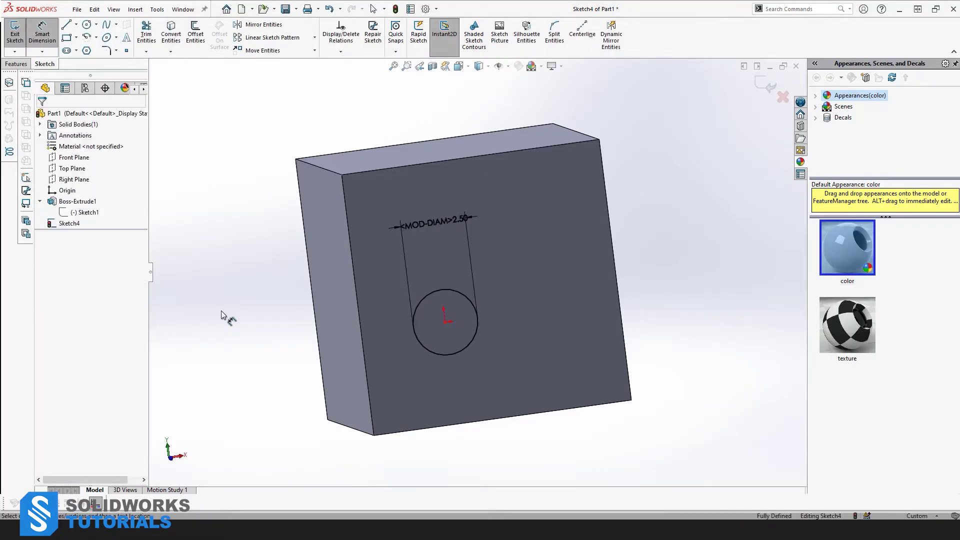
scroll(452, 327, down, 3)
scroll(447, 315, up, 1)
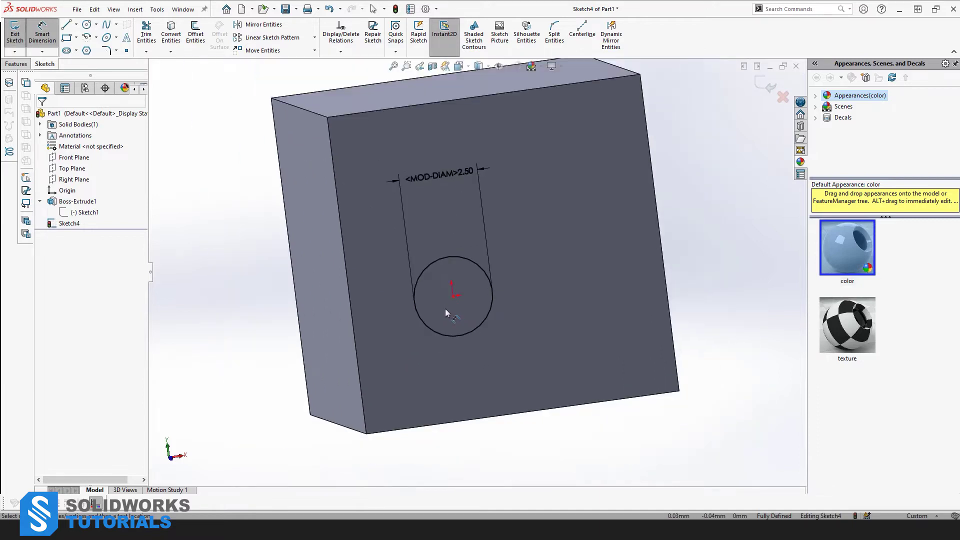
Check that the diameter reads 2.50 mm and exit the circle sketch
middle_drag(478, 309, 469, 264)
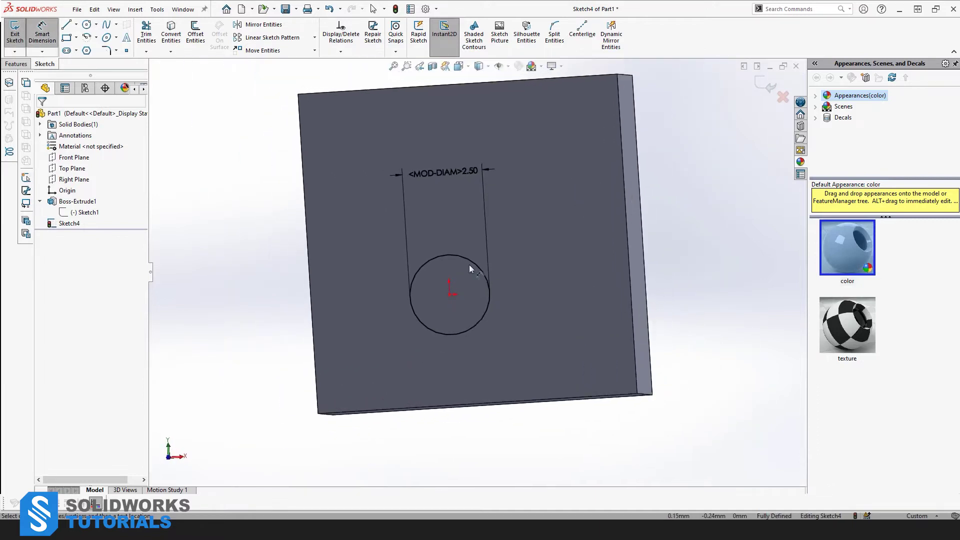
double_click(457, 174)
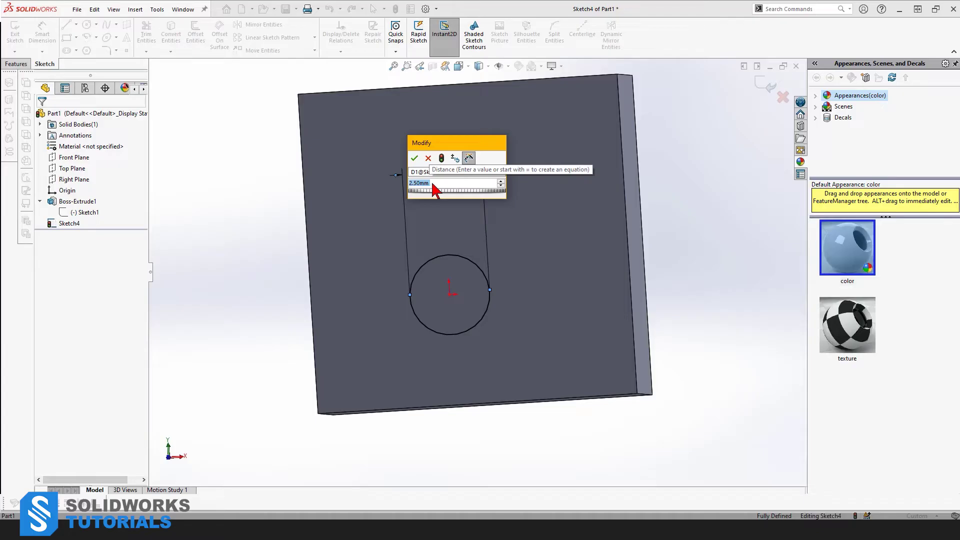
click(415, 159)
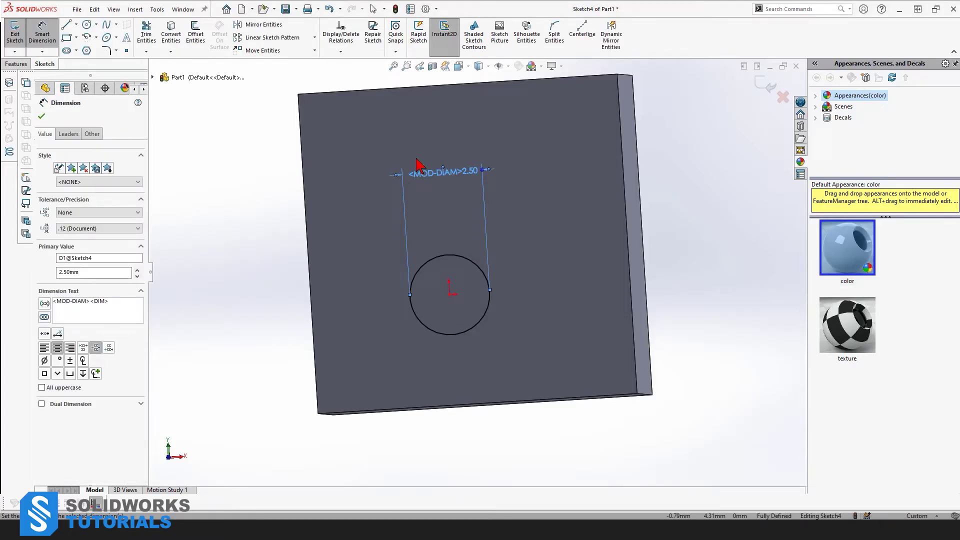
click(750, 163)
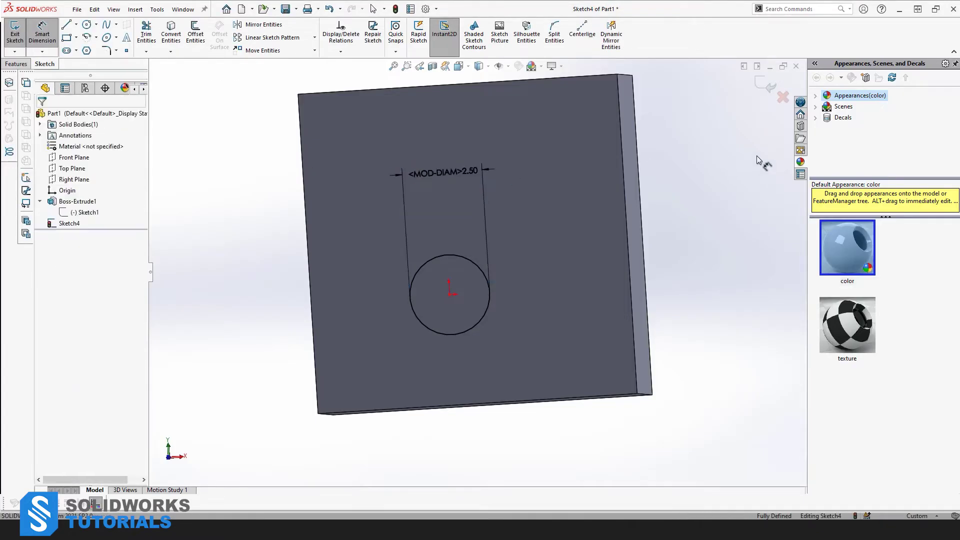
click(764, 82)
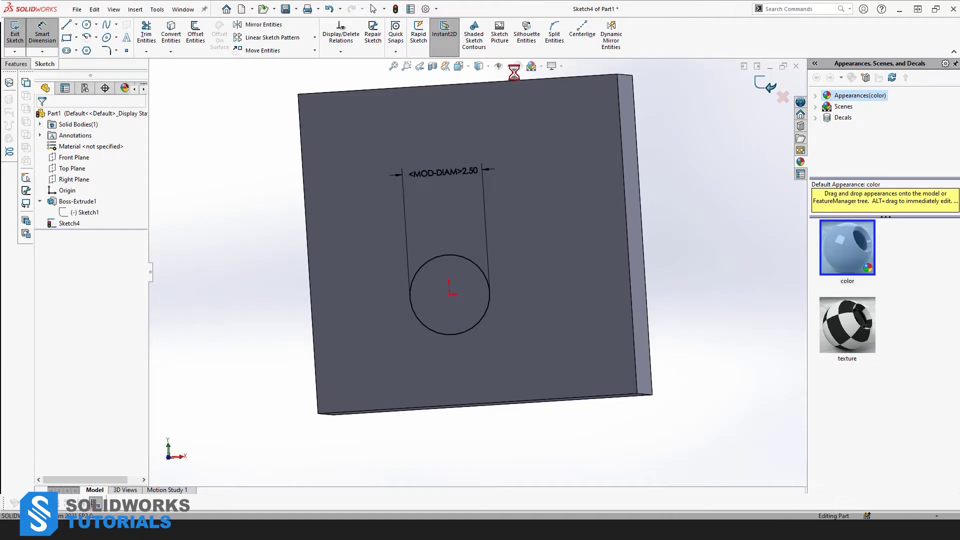
click(12, 66)
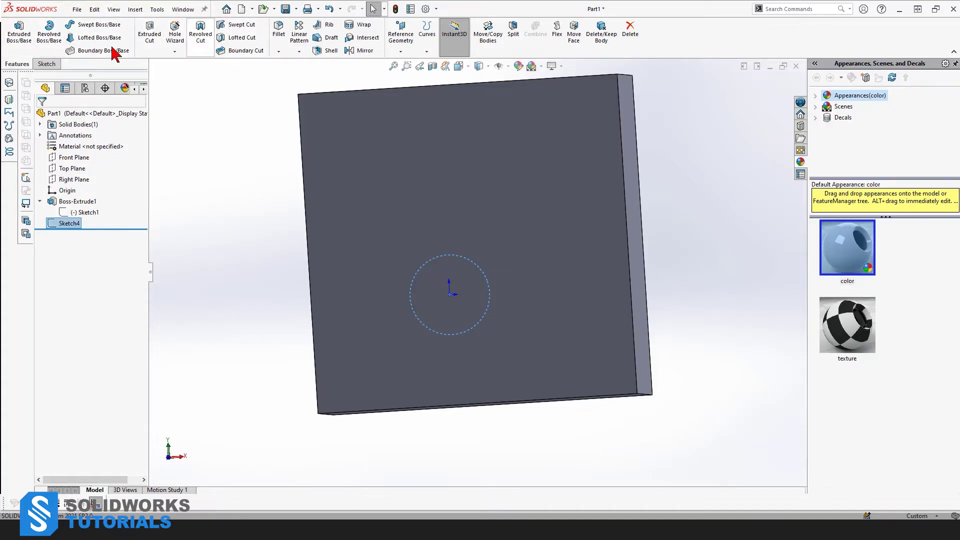
Cut-extrude the circle Through All - Both and view the hole in isometric
click(150, 37)
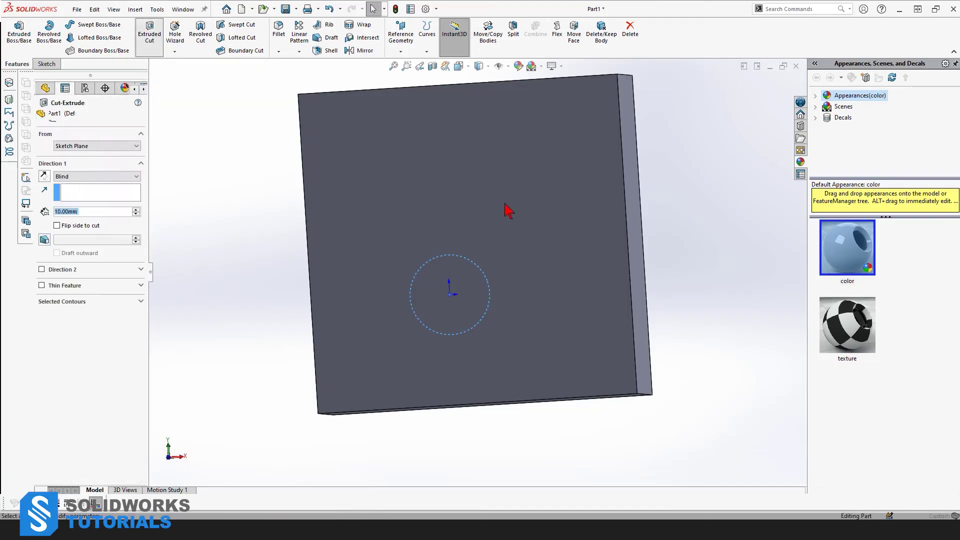
click(68, 178)
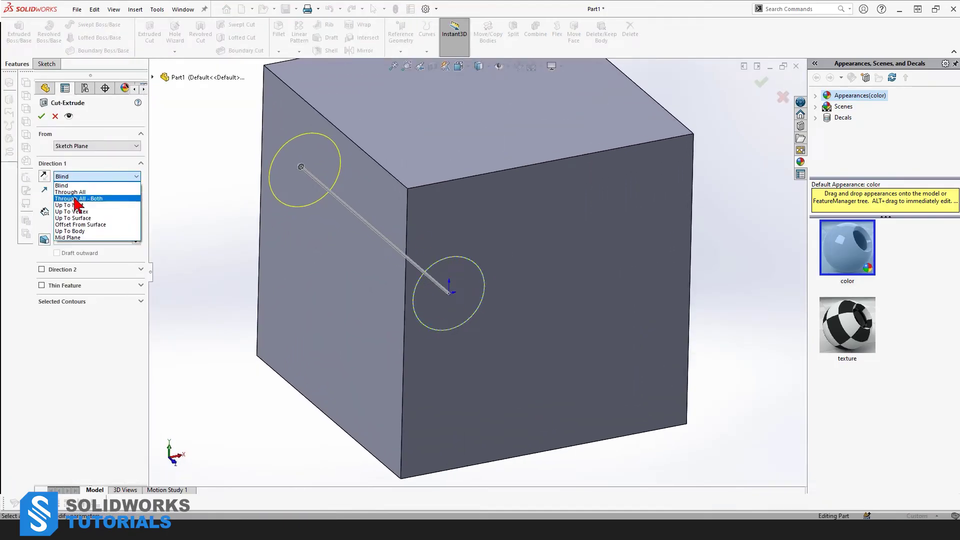
click(75, 198)
click(41, 115)
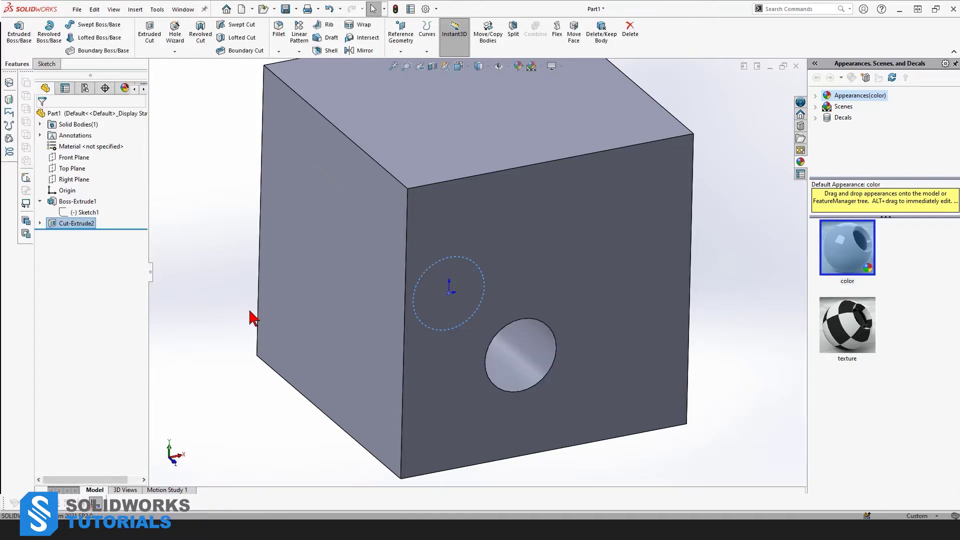
key(f)
middle_drag(752, 334, 720, 317)
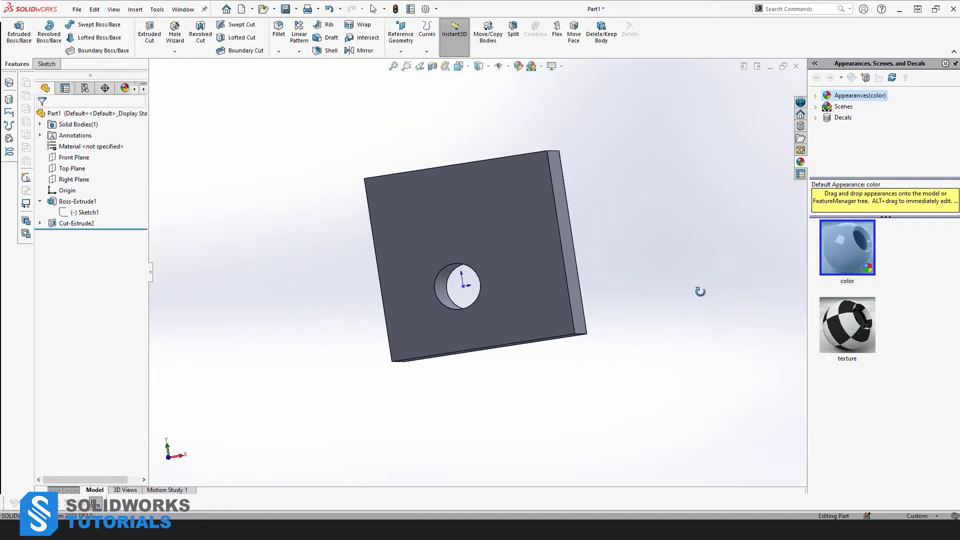
scroll(526, 231, up, 2)
key(ctrl+7)
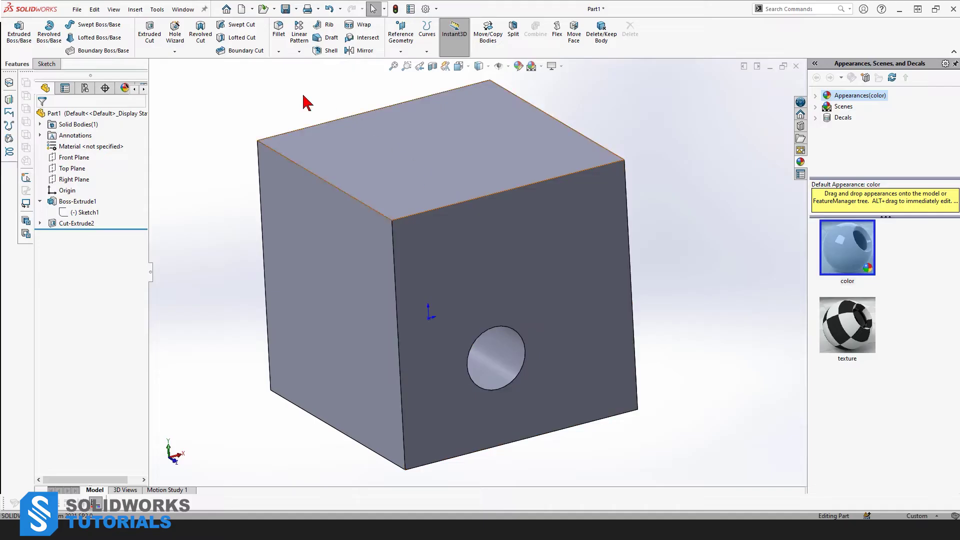
Select all the cube's edges and faces and apply a 2.50 mm fillet
click(284, 32)
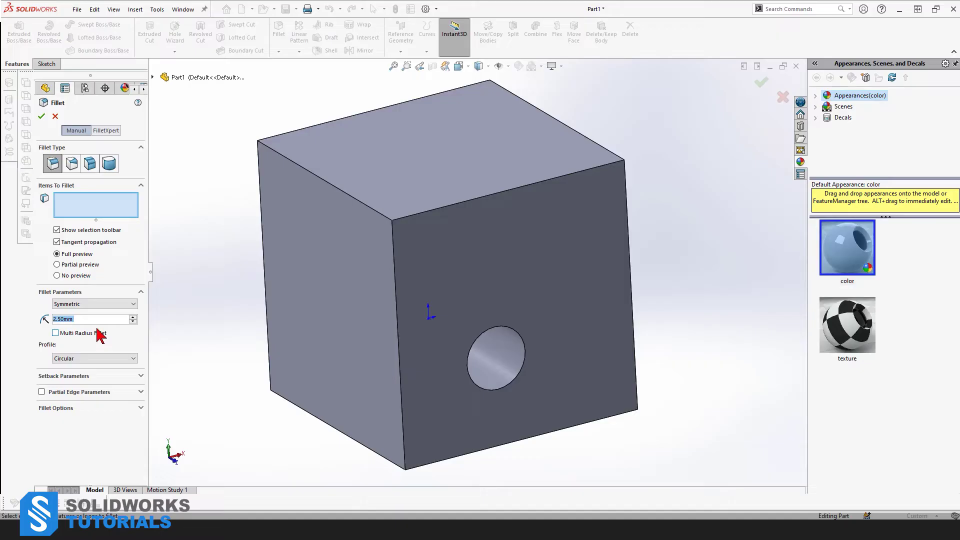
click(461, 202)
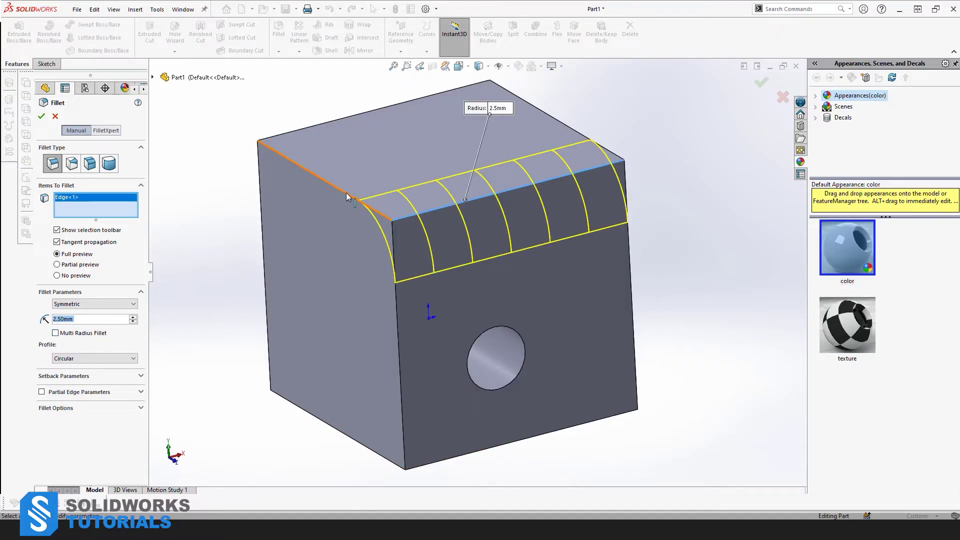
click(342, 192)
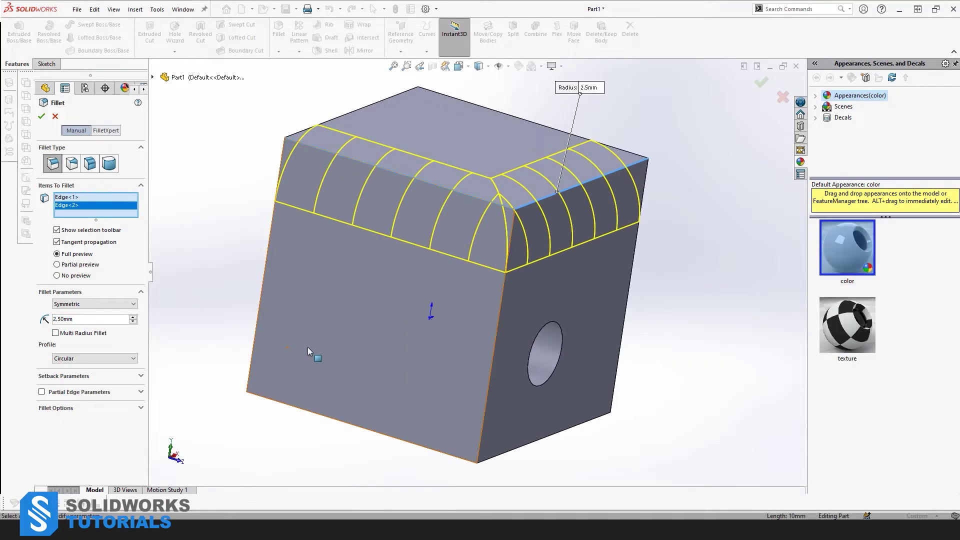
click(340, 297)
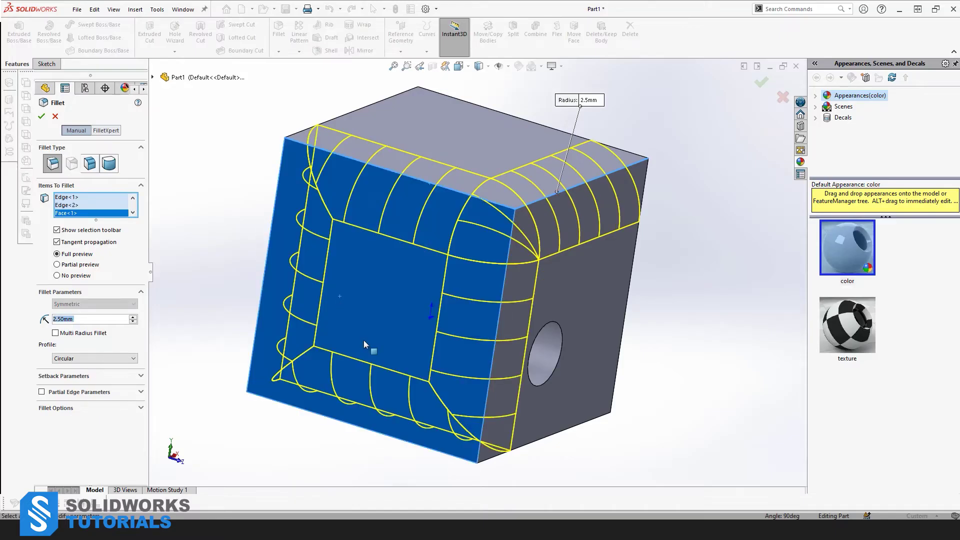
mouse_move(372, 348)
middle_down()
mouse_move(436, 263)
mouse_move(481, 324)
middle_up()
click(436, 262)
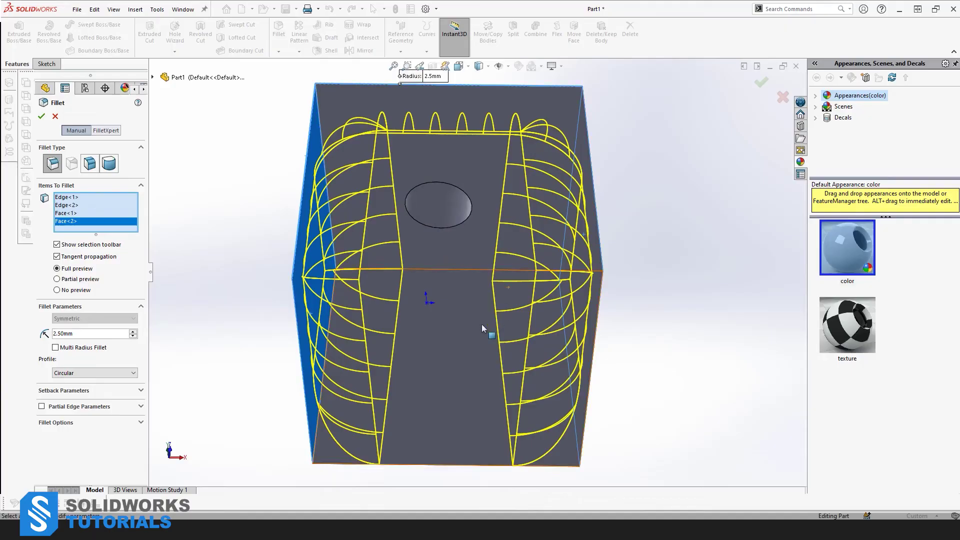
click(452, 332)
mouse_move(454, 329)
middle_down()
mouse_move(391, 212)
mouse_move(524, 165)
middle_up()
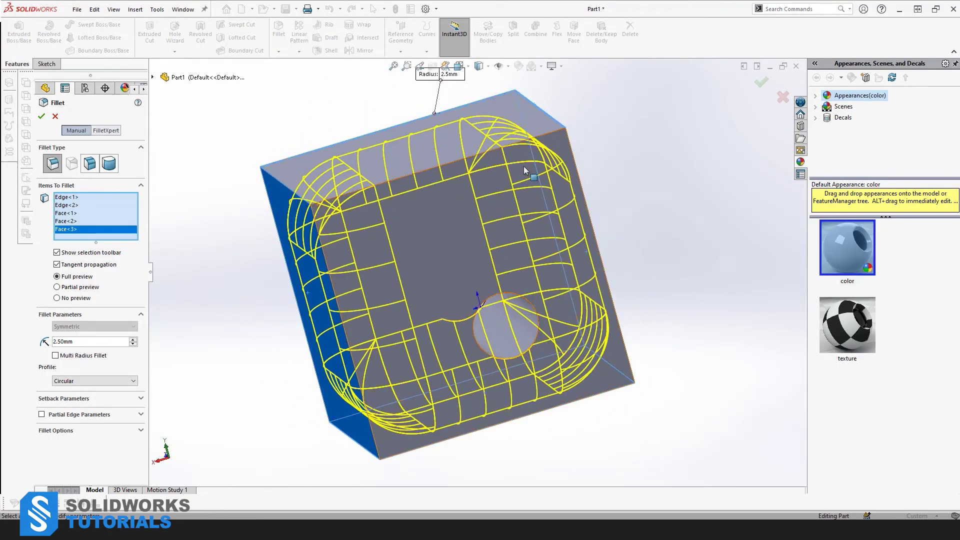
click(503, 145)
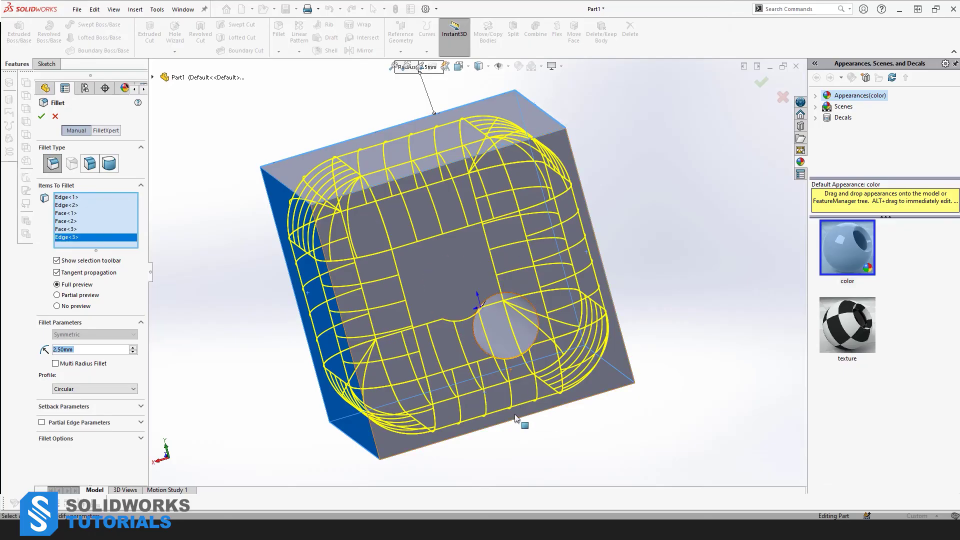
middle_drag(516, 425, 450, 361)
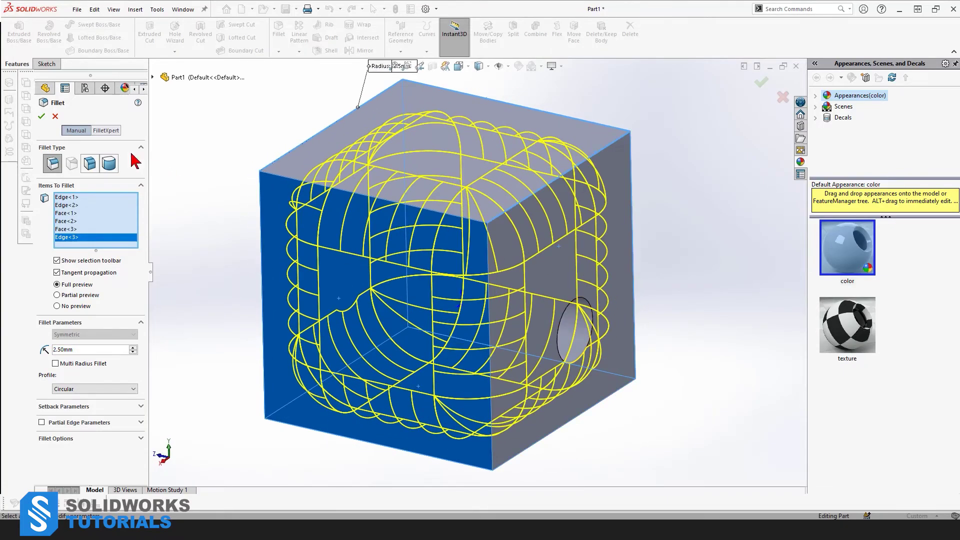
click(41, 116)
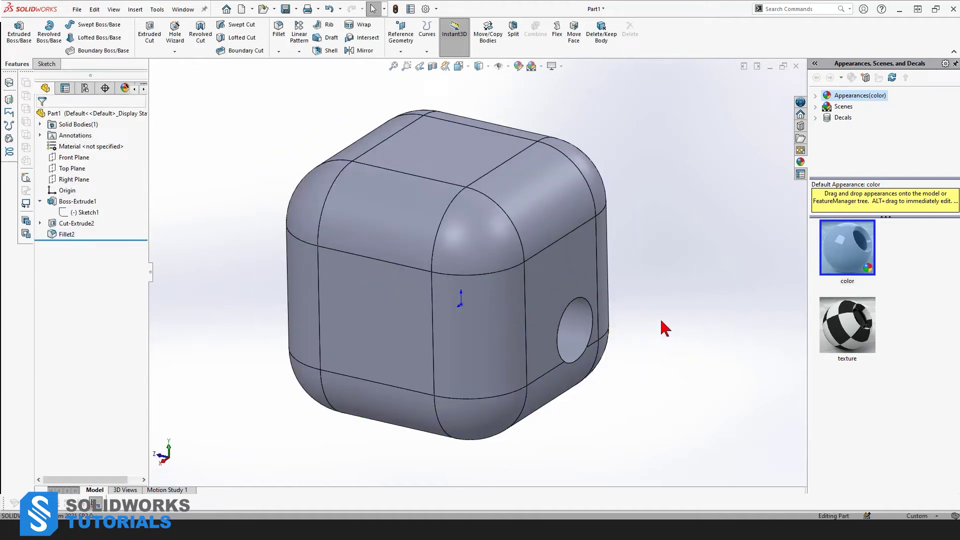
mouse_move(481, 332)
middle_down()
mouse_move(525, 289)
mouse_move(762, 317)
mouse_move(387, 323)
middle_up()
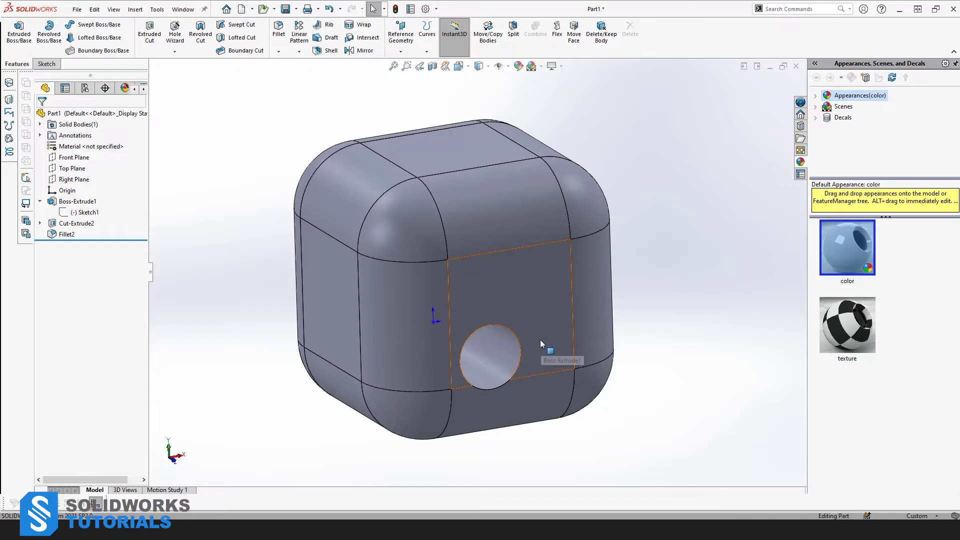
mouse_move(541, 339)
middle_down()
mouse_move(570, 309)
mouse_move(609, 311)
mouse_move(413, 308)
middle_up()
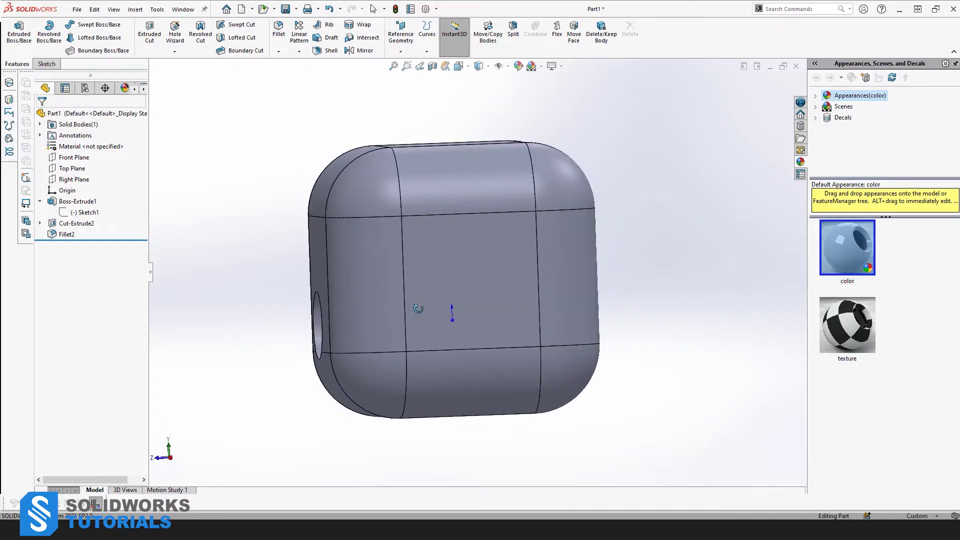
click(509, 271)
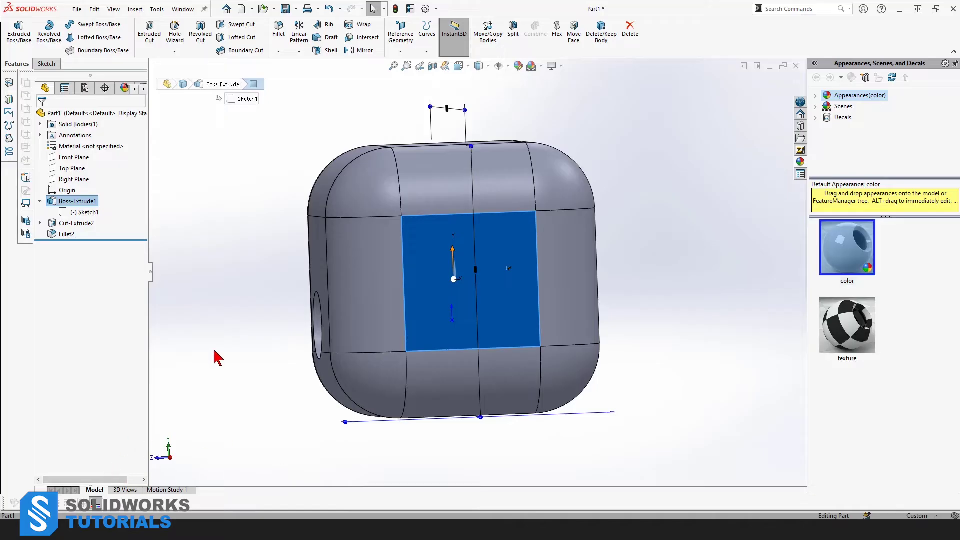
middle_drag(217, 358, 479, 250)
click(480, 253)
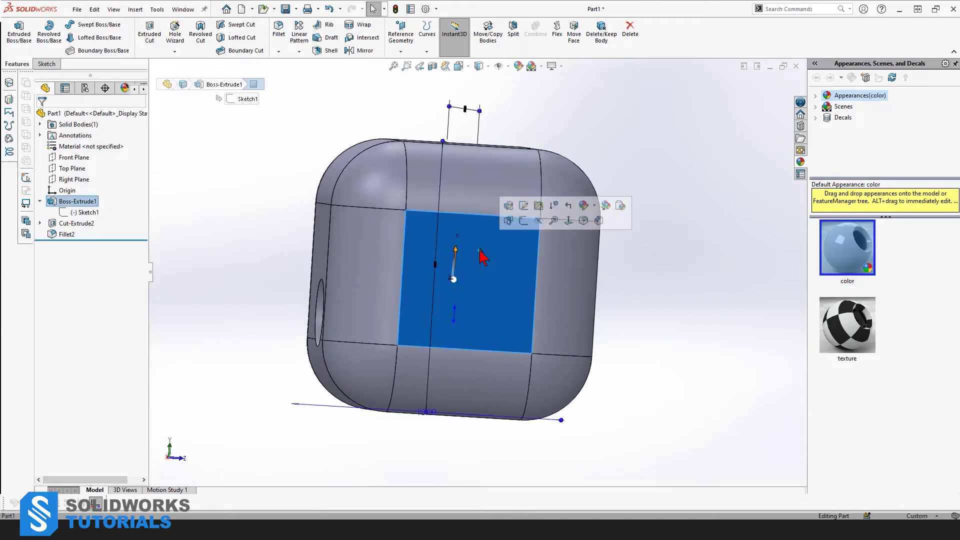
click(664, 323)
key(ctrl+7)
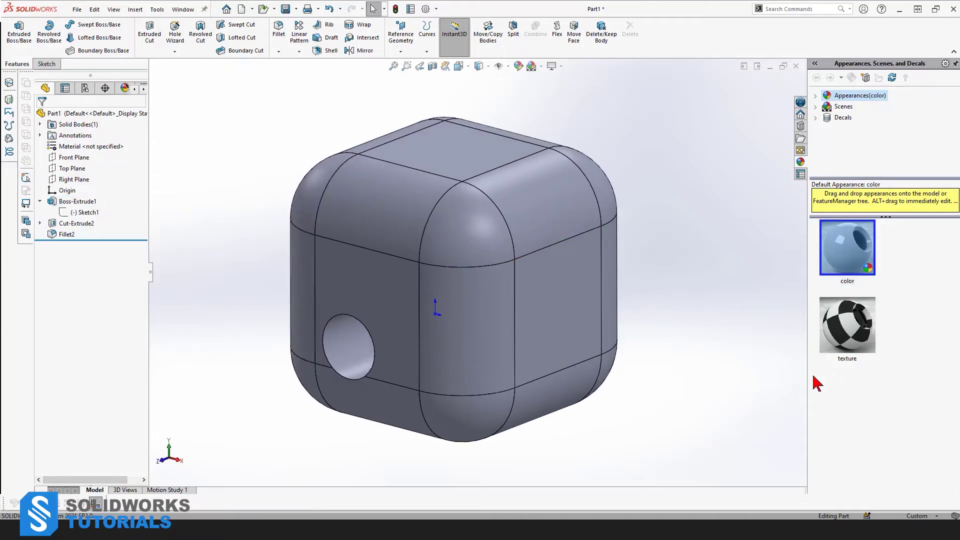
click(519, 69)
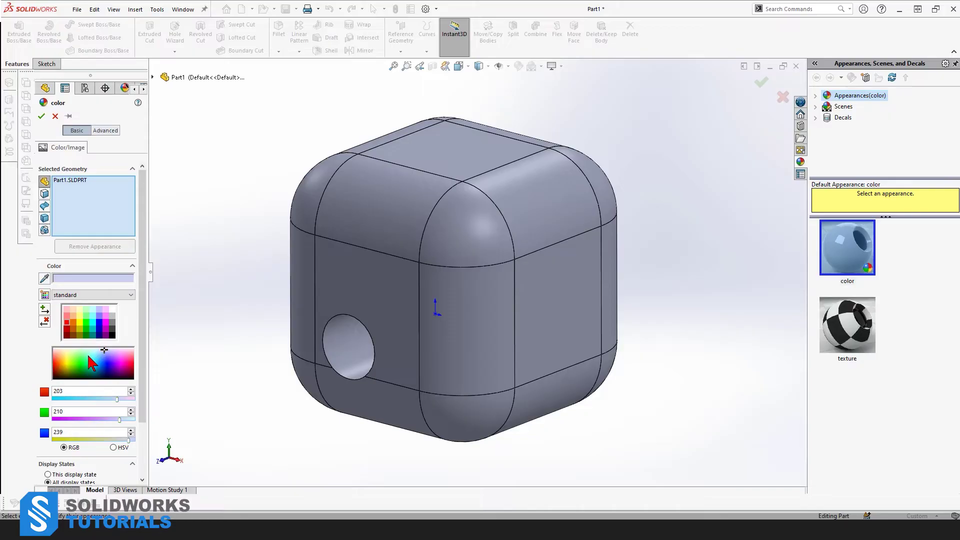
Try orange and peach colours, then remove Part1.SLDPRT from the coloured geometry
mouse_move(91, 363)
mouse_down()
mouse_move(115, 368)
mouse_move(67, 365)
mouse_up()
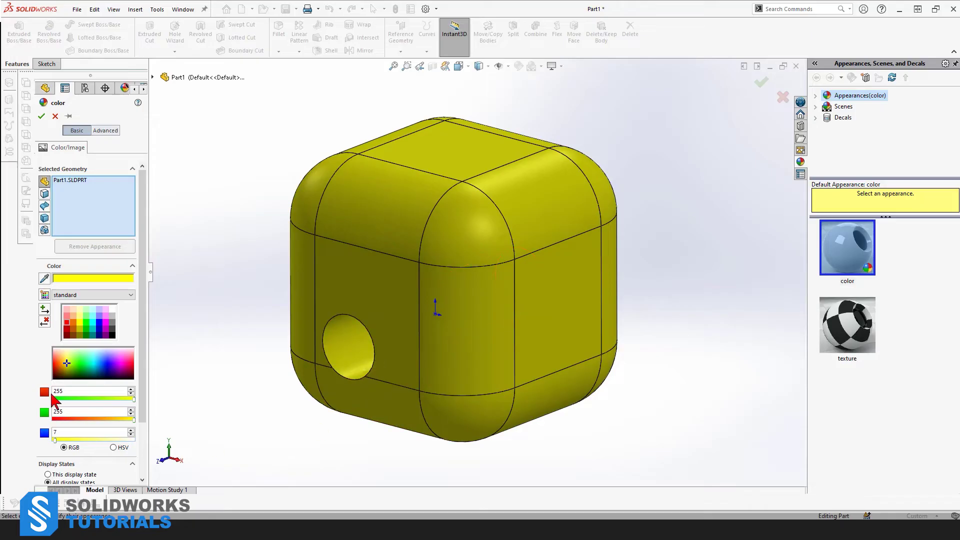
click(62, 366)
mouse_move(62, 366)
mouse_down()
mouse_move(107, 365)
mouse_move(90, 364)
mouse_up()
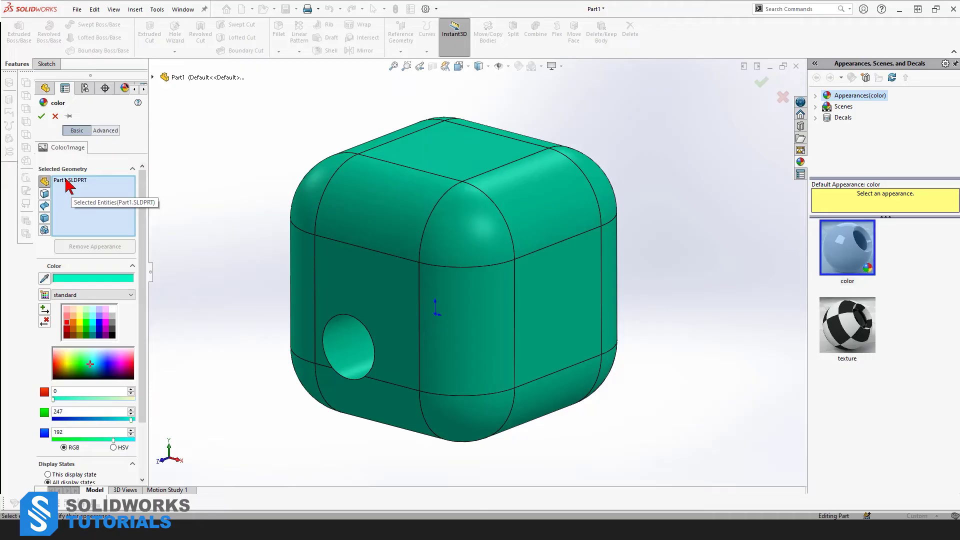
click(68, 186)
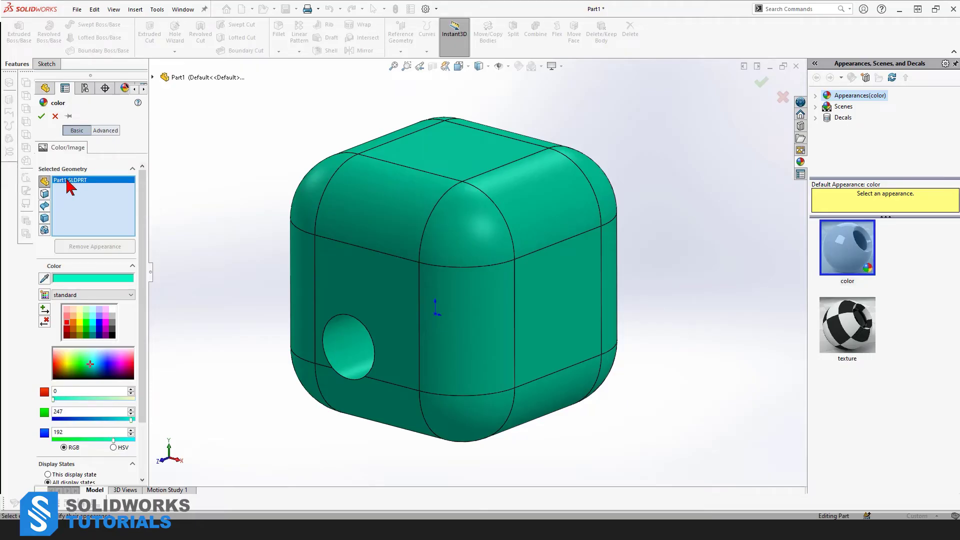
key(Delete)
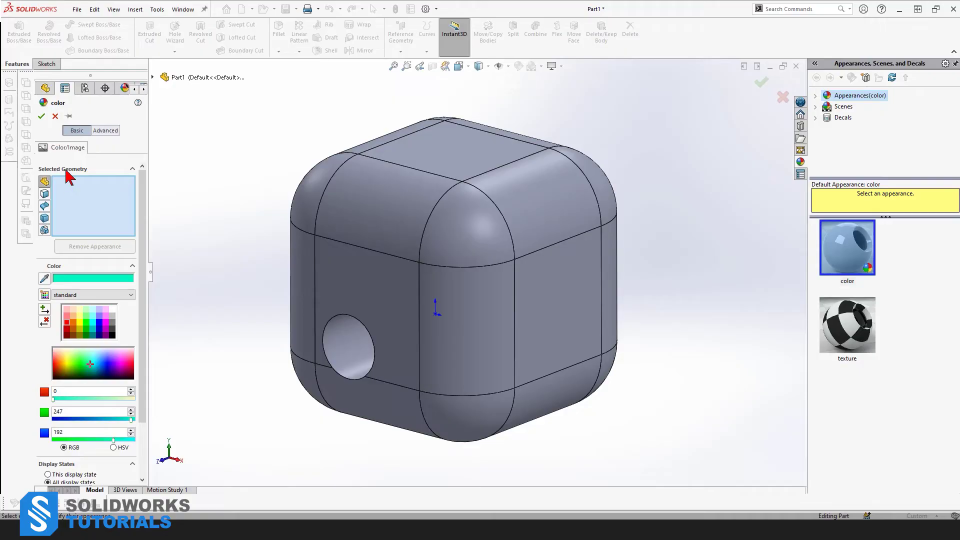
Switch the colour target to individual faces, starting with the hole face
middle_drag(570, 285, 482, 289)
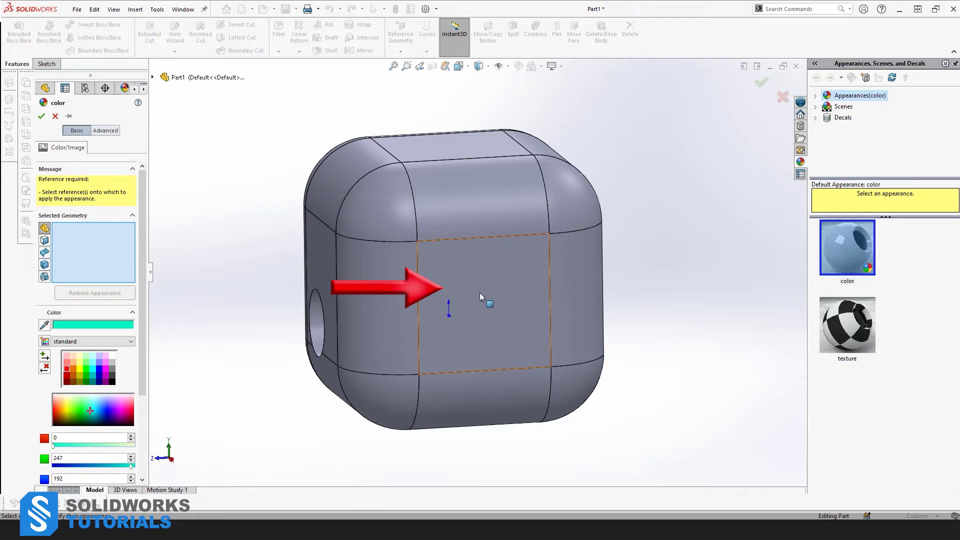
click(517, 290)
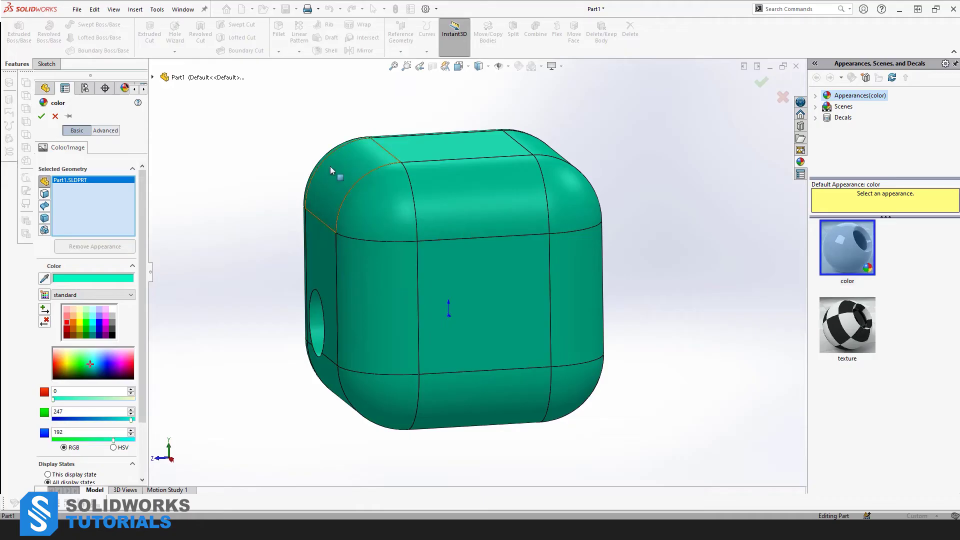
mouse_move(339, 366)
middle_down()
mouse_move(513, 349)
mouse_move(384, 389)
mouse_move(316, 330)
middle_up()
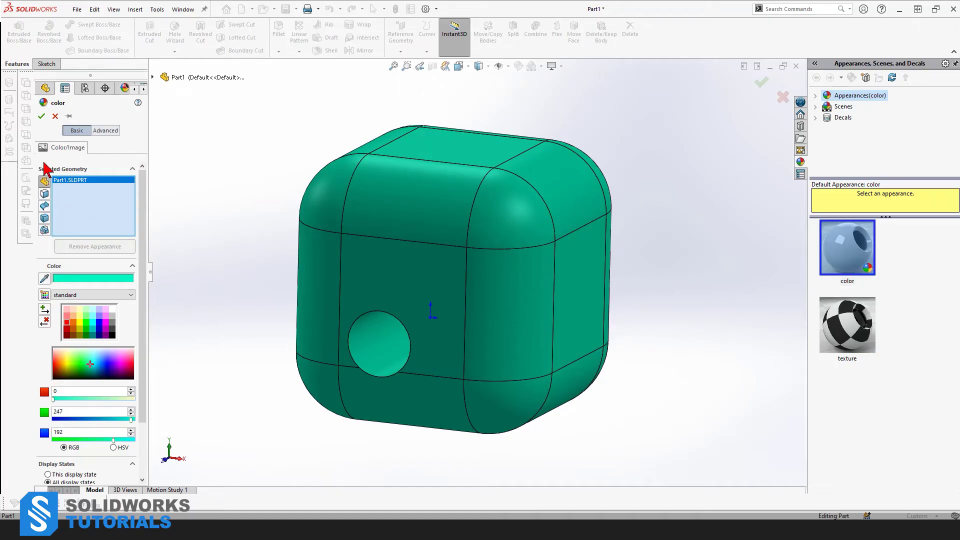
click(45, 205)
click(376, 357)
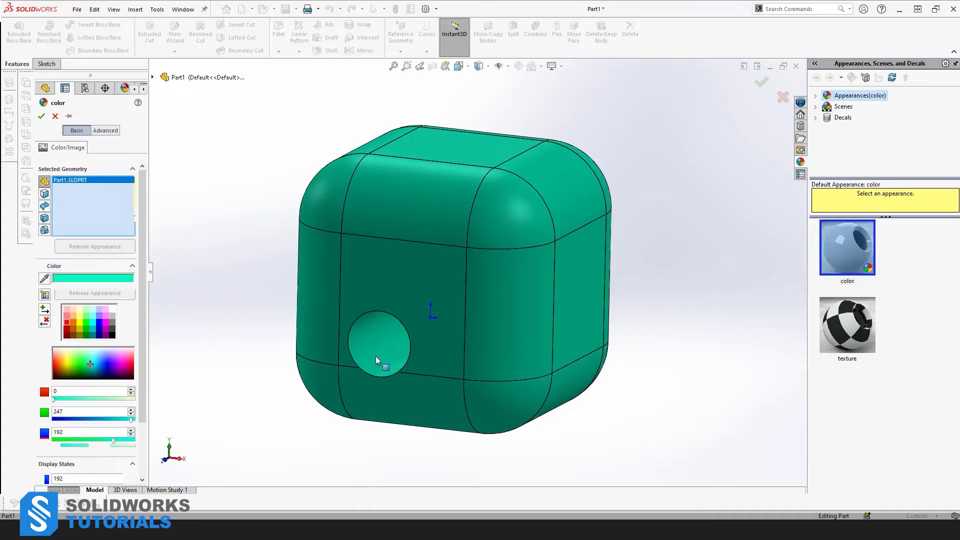
middle_drag(381, 387, 436, 223)
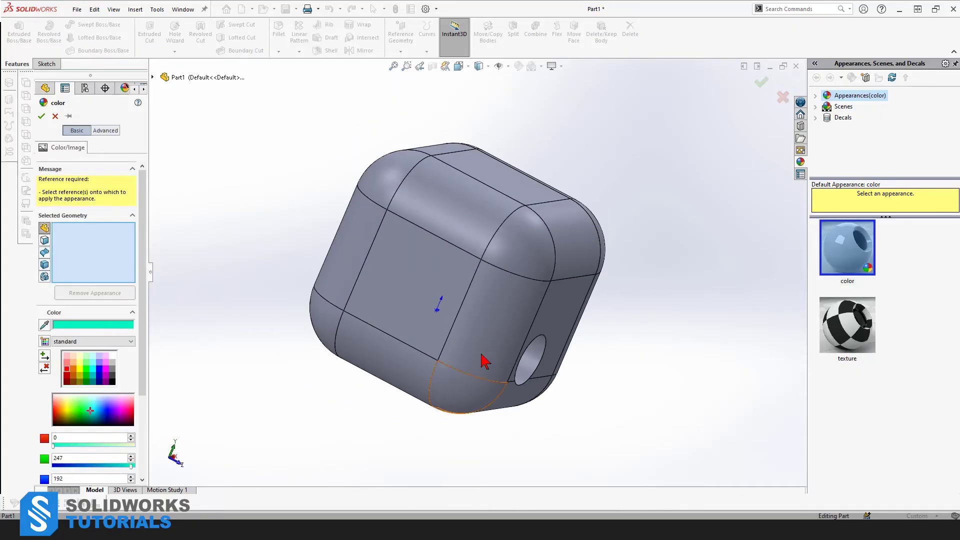
click(436, 223)
click(434, 226)
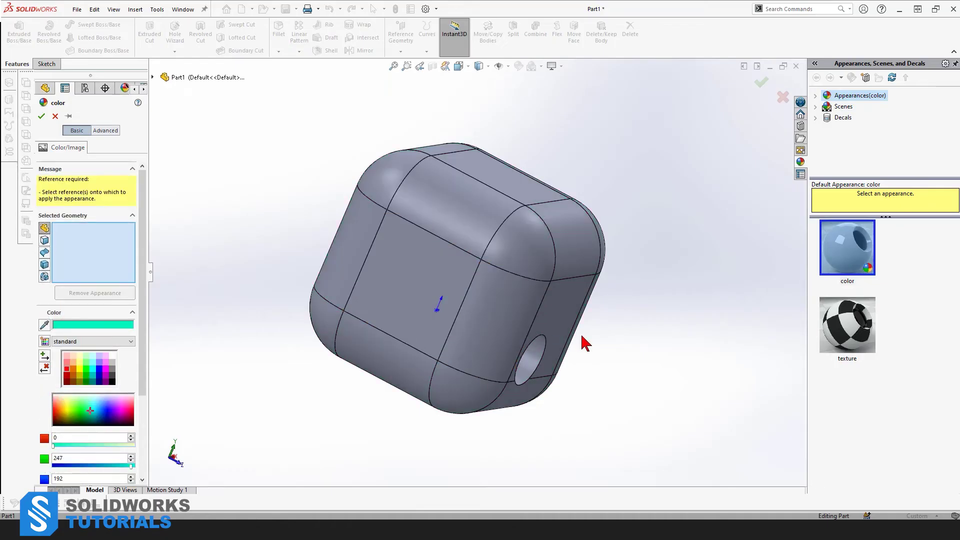
Colour the front face and a second face red and confirm
middle_drag(584, 343, 456, 258)
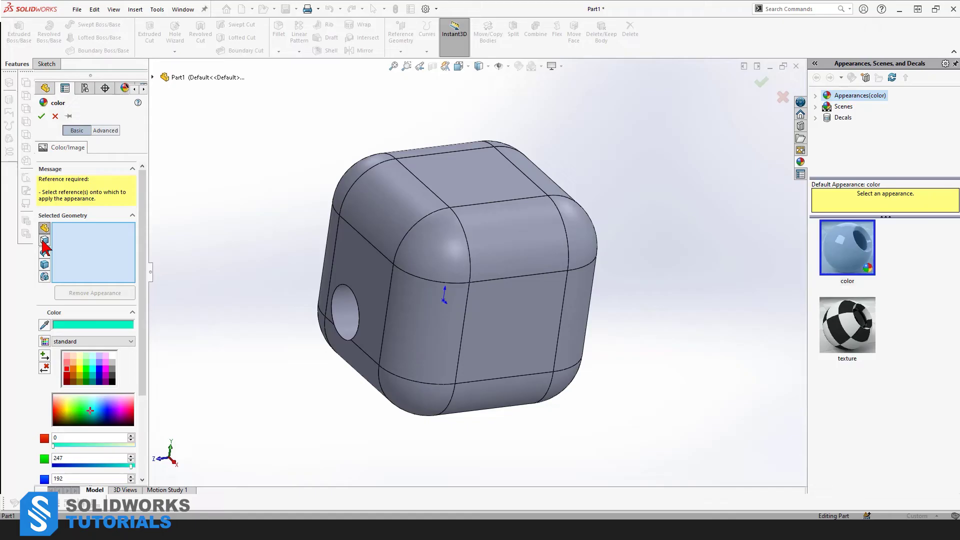
scroll(630, 306, down, 2)
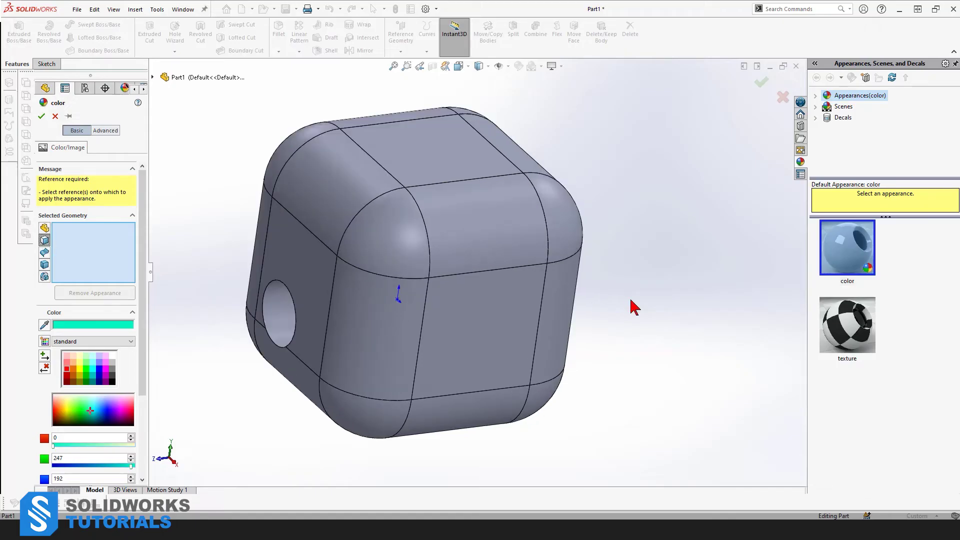
click(490, 326)
middle_drag(346, 267, 353, 278)
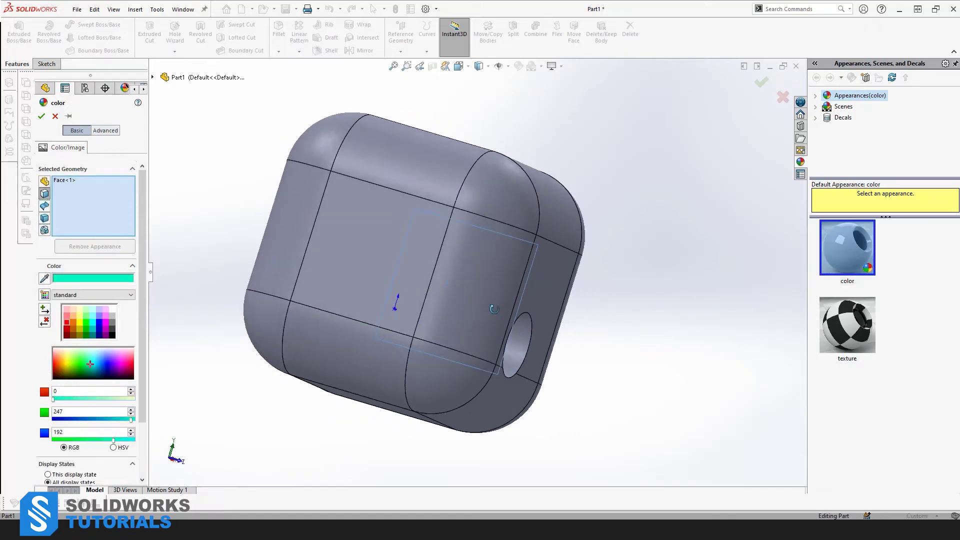
click(353, 279)
click(67, 324)
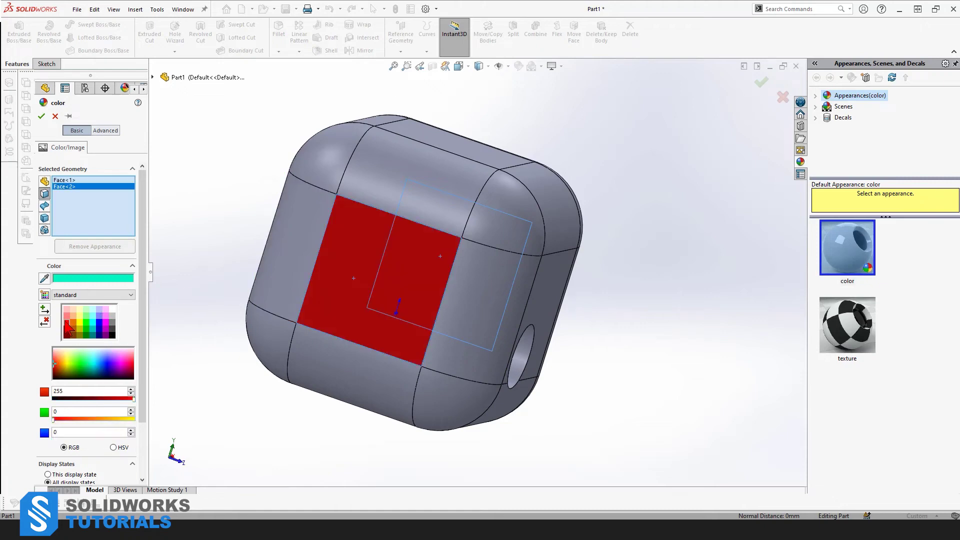
click(42, 116)
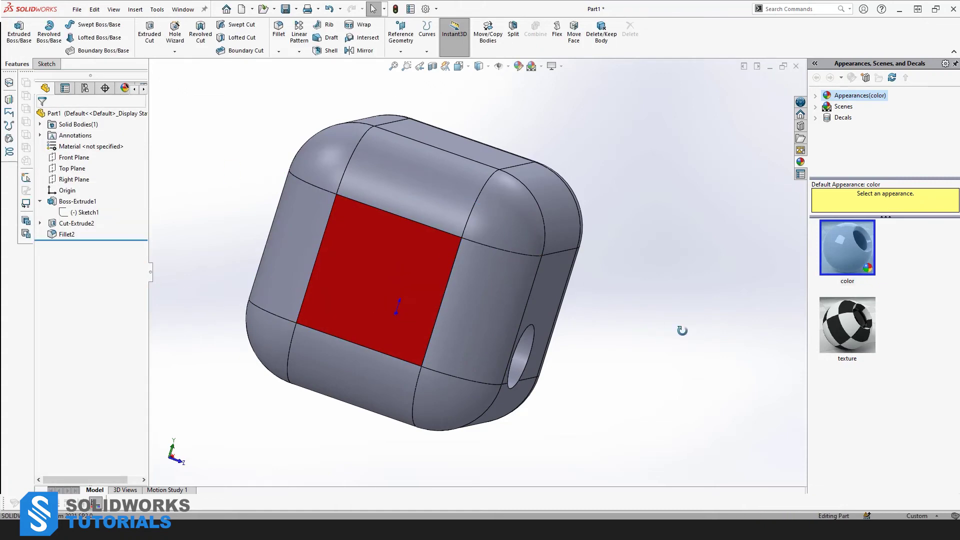
mouse_move(681, 330)
middle_down()
mouse_move(469, 280)
mouse_move(520, 287)
mouse_move(558, 318)
middle_up()
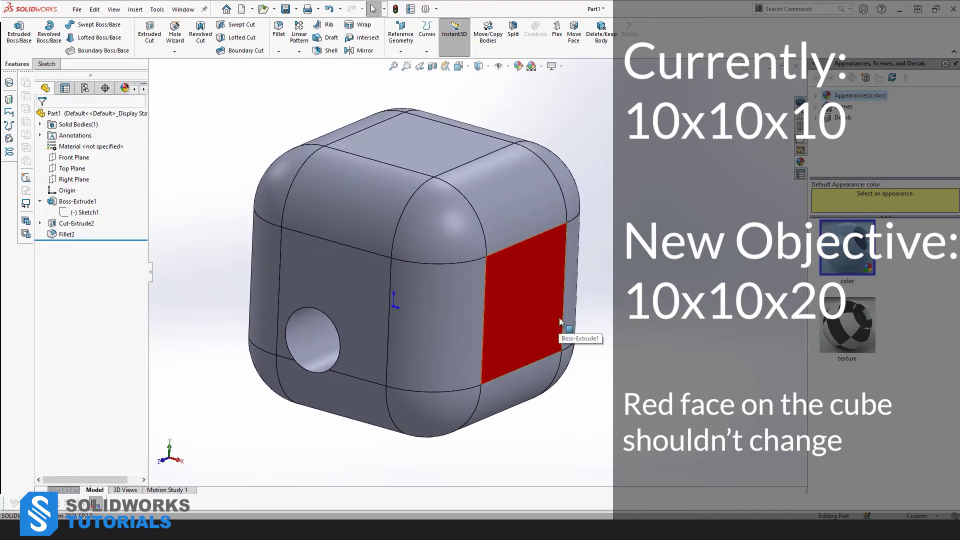
middle_drag(645, 313, 572, 409)
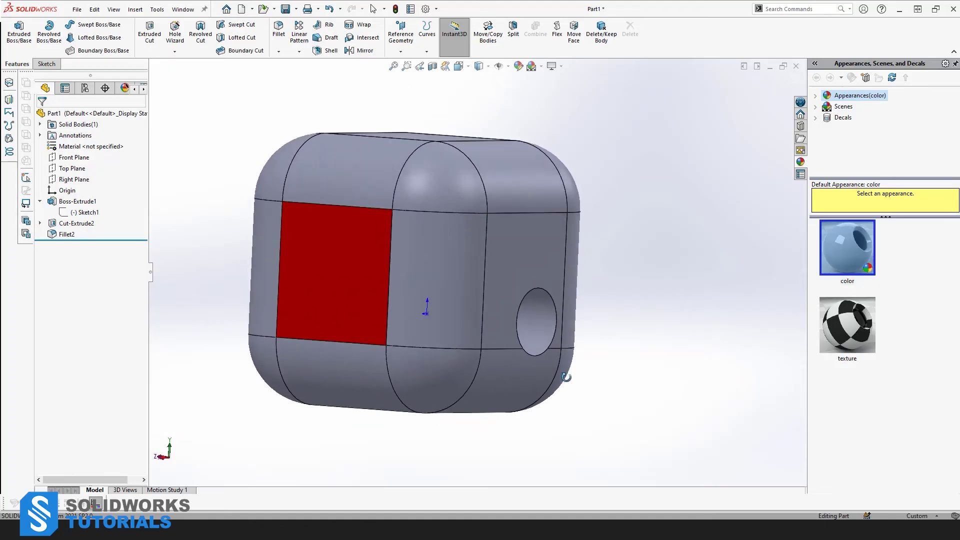
middle_drag(562, 413, 282, 208)
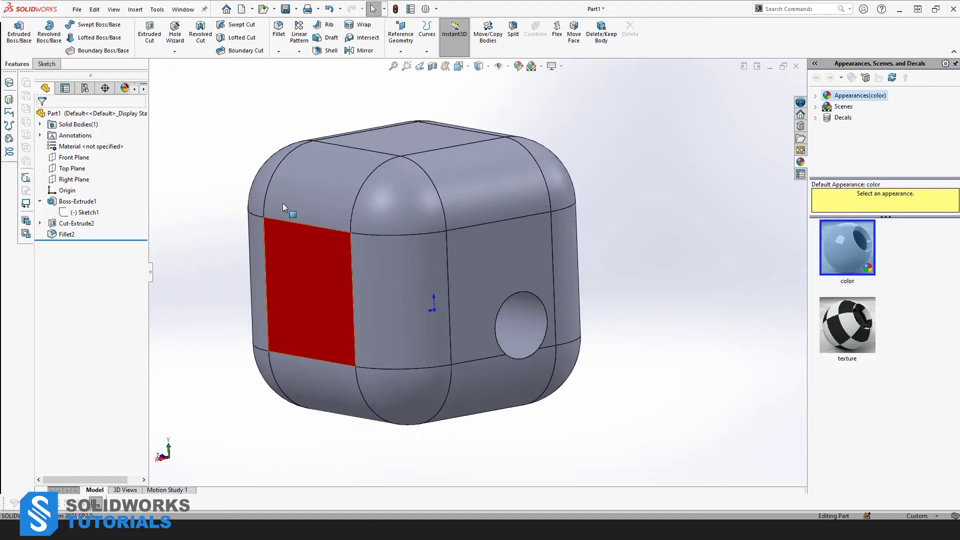
middle_drag(356, 198, 402, 204)
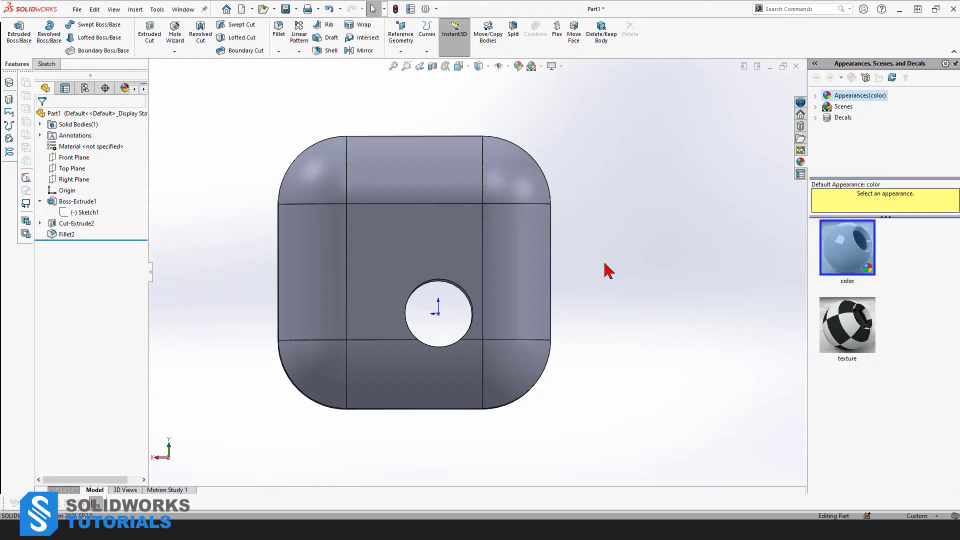
key(ctrl+7)
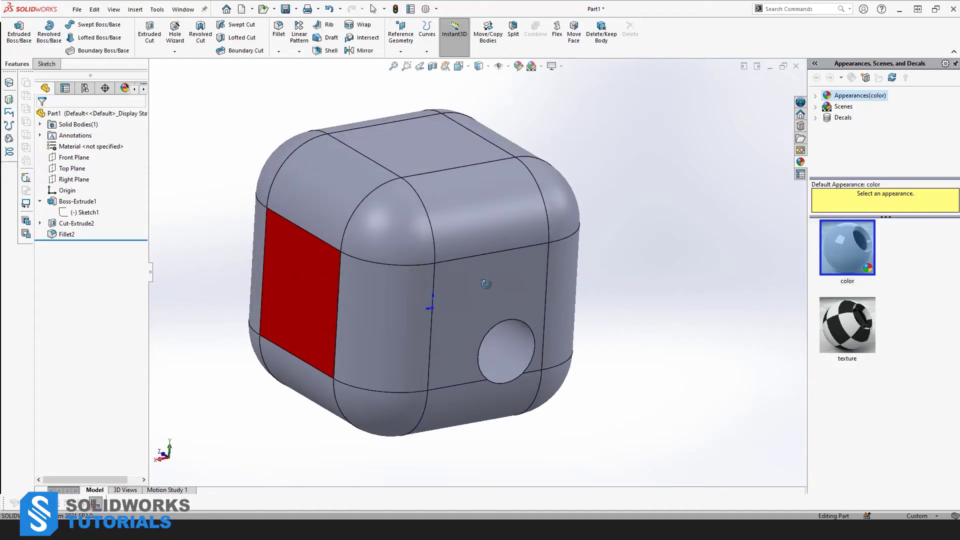
Edit Boss-Extrude1 to increase its extrusion depth to 20 mm
click(84, 203)
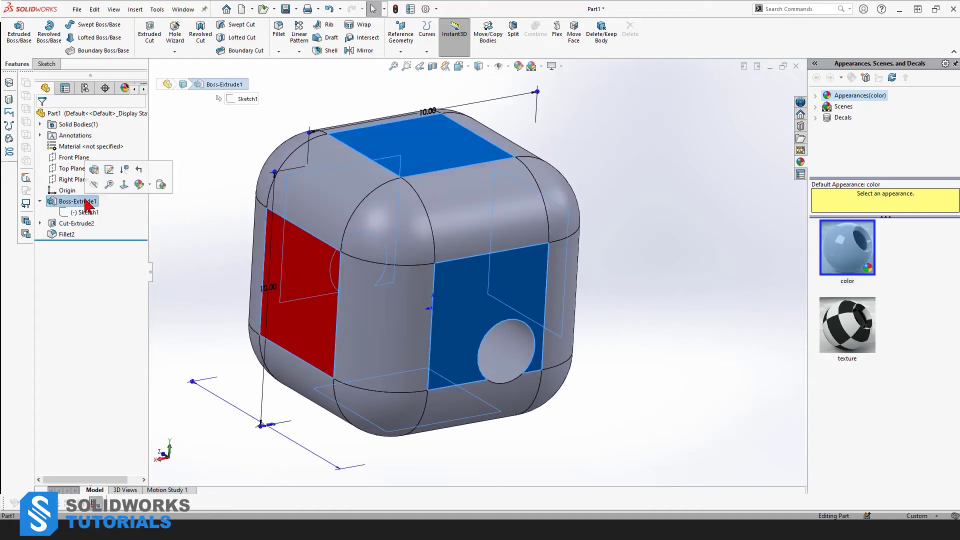
click(214, 239)
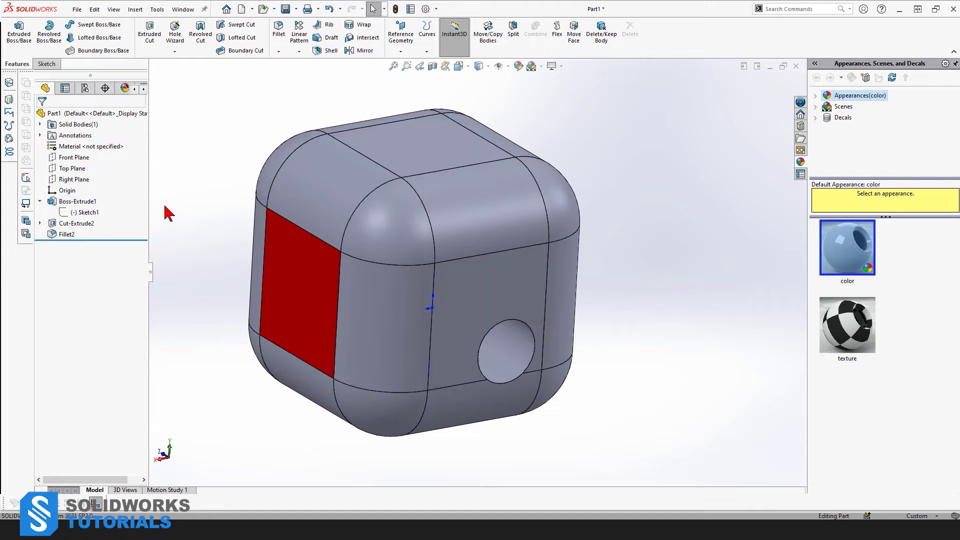
click(41, 202)
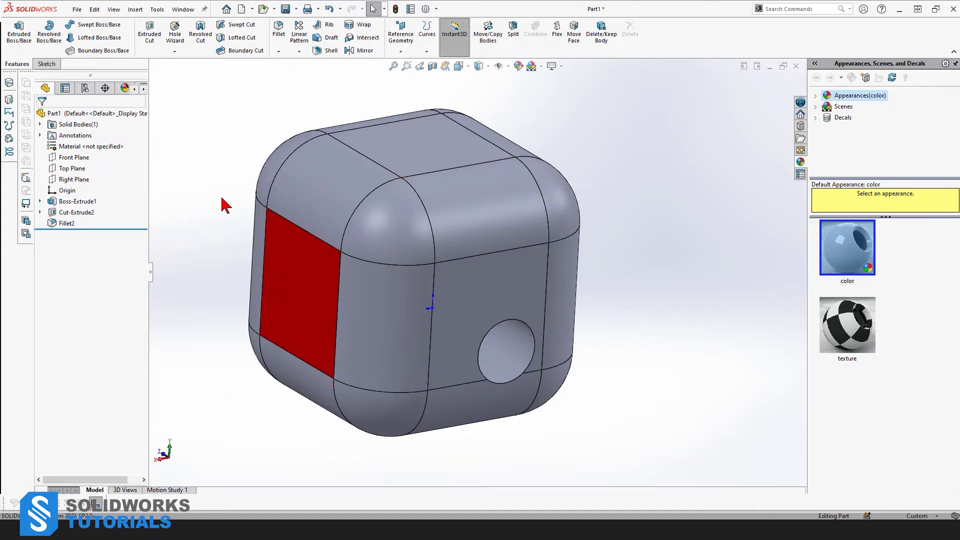
click(78, 202)
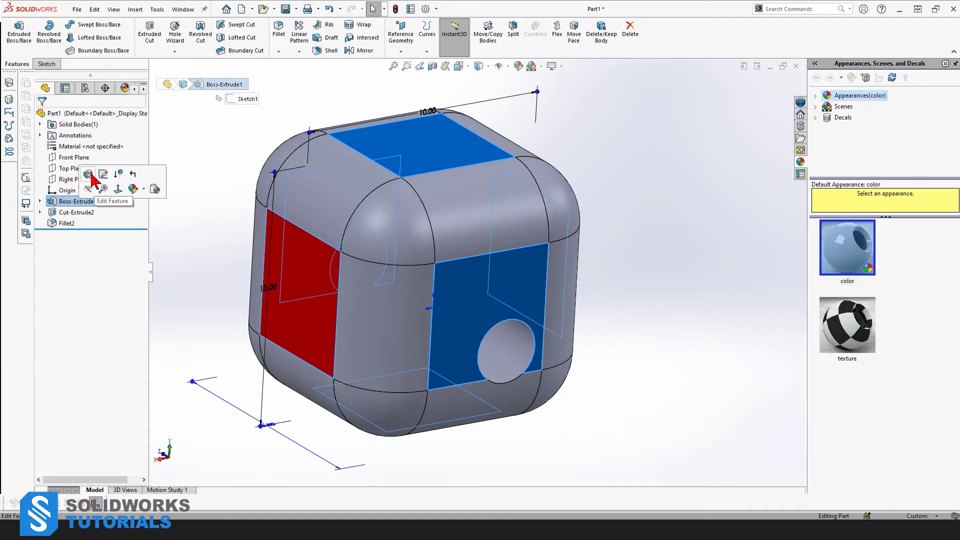
click(88, 175)
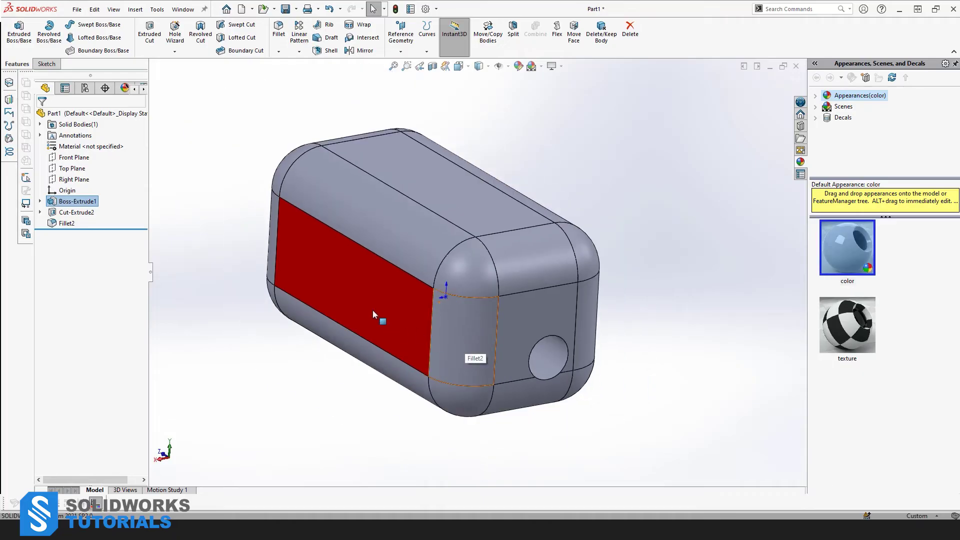
ctrl+middle_drag(467, 337, 531, 305)
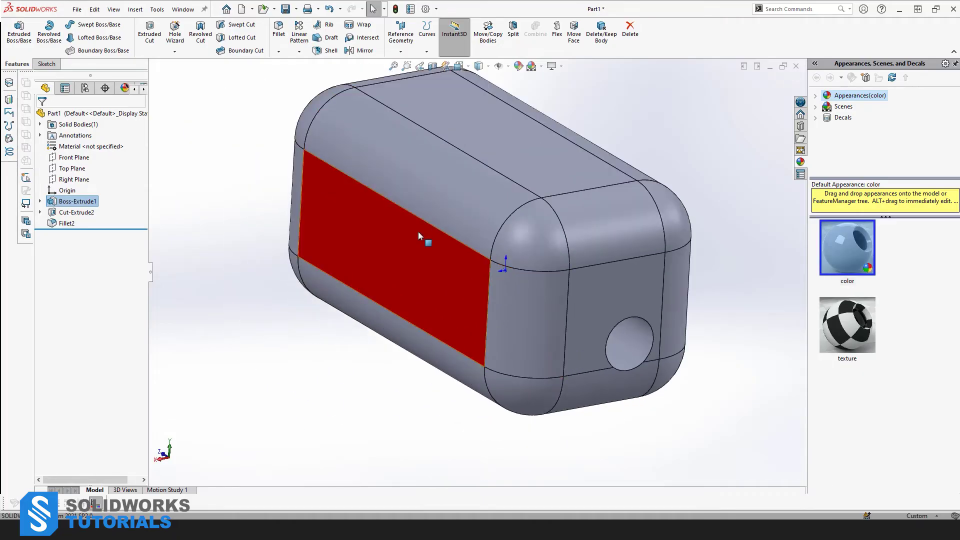
Inspect the long block, undo the depth change, and expand Boss-Extrude1 in the tree
mouse_move(417, 232)
middle_down()
mouse_move(418, 200)
mouse_move(518, 285)
middle_up()
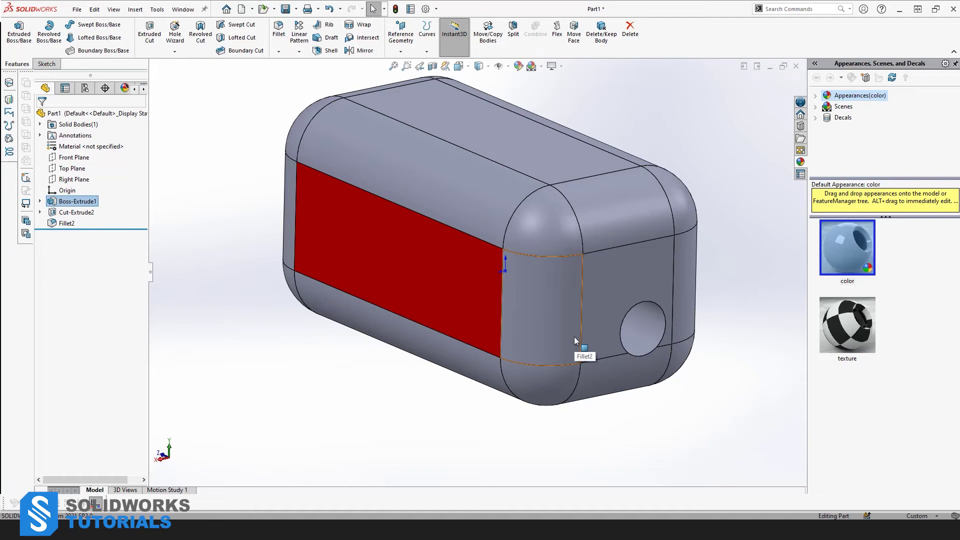
click(338, 484)
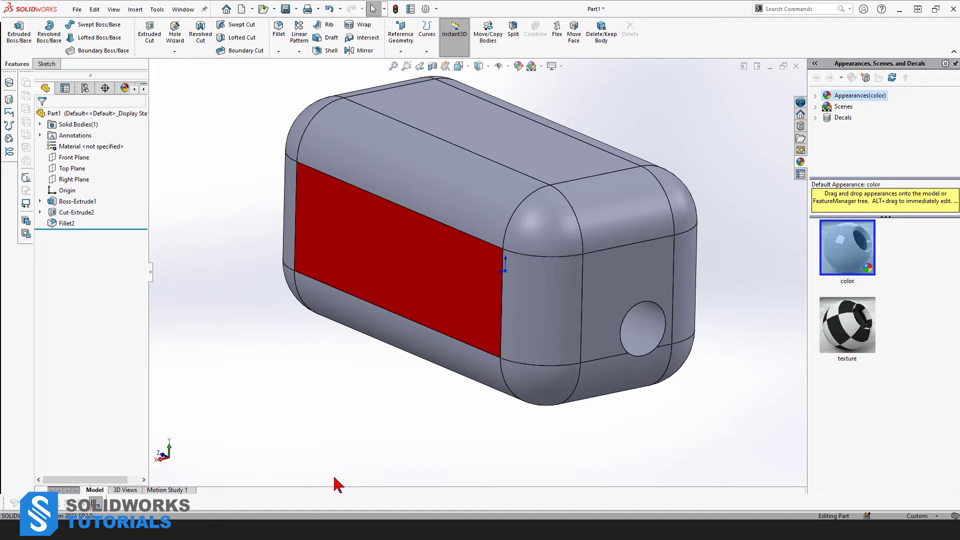
click(321, 451)
key(Left)
key(Left)
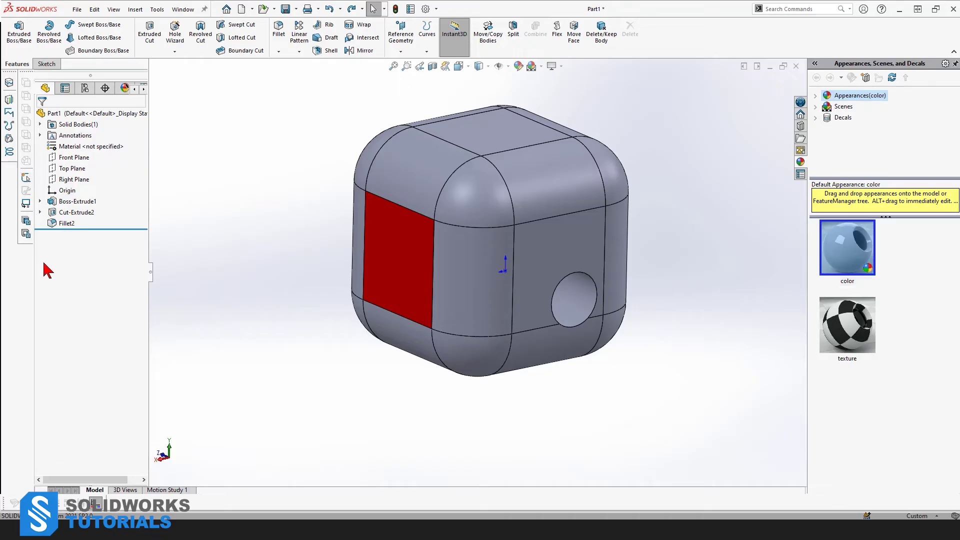
click(41, 201)
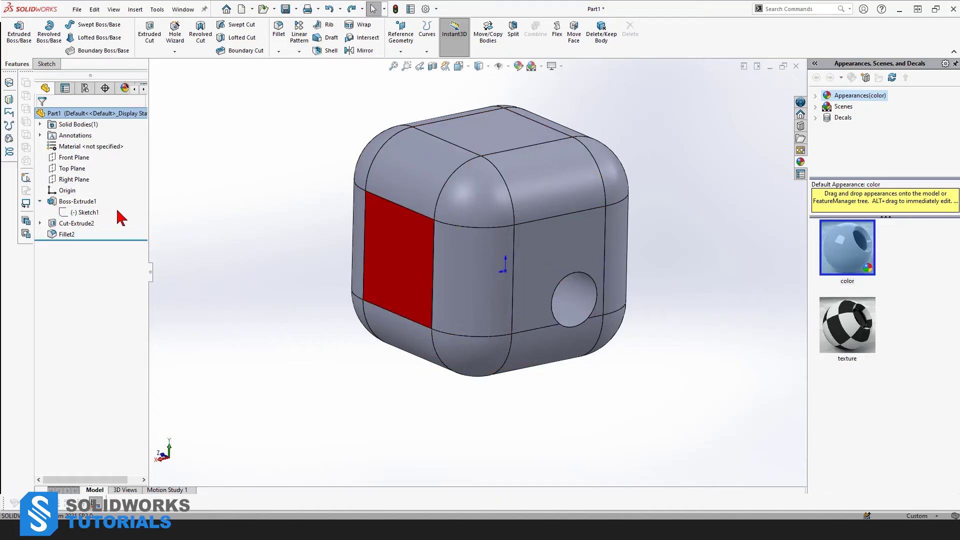
Select Sketch1 under Boss-Extrude1 to show its 10.00 square dimensions
click(83, 213)
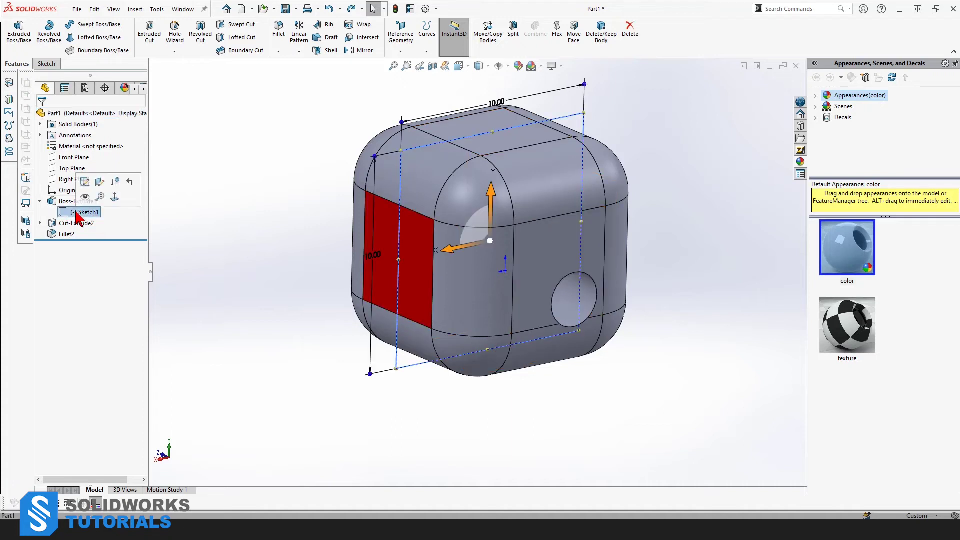
click(69, 204)
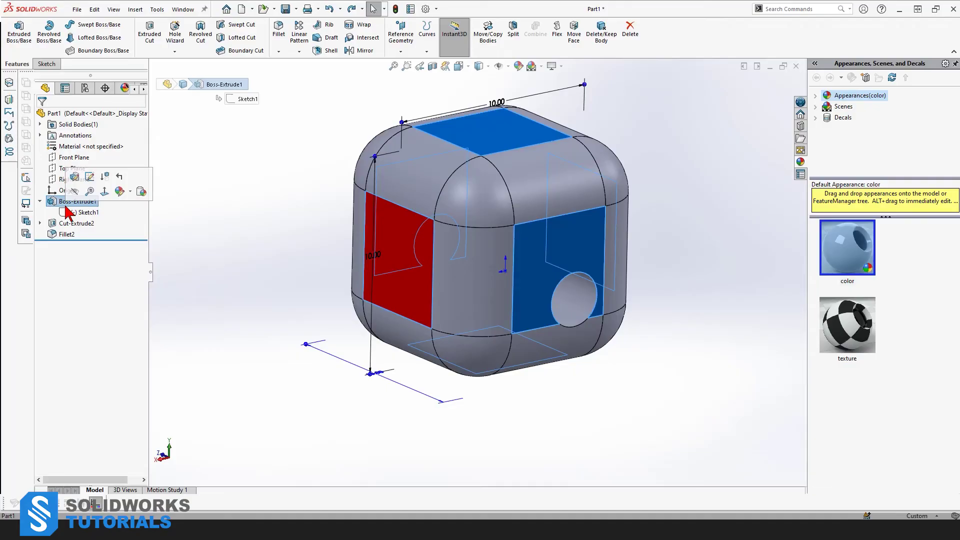
key(Escape)
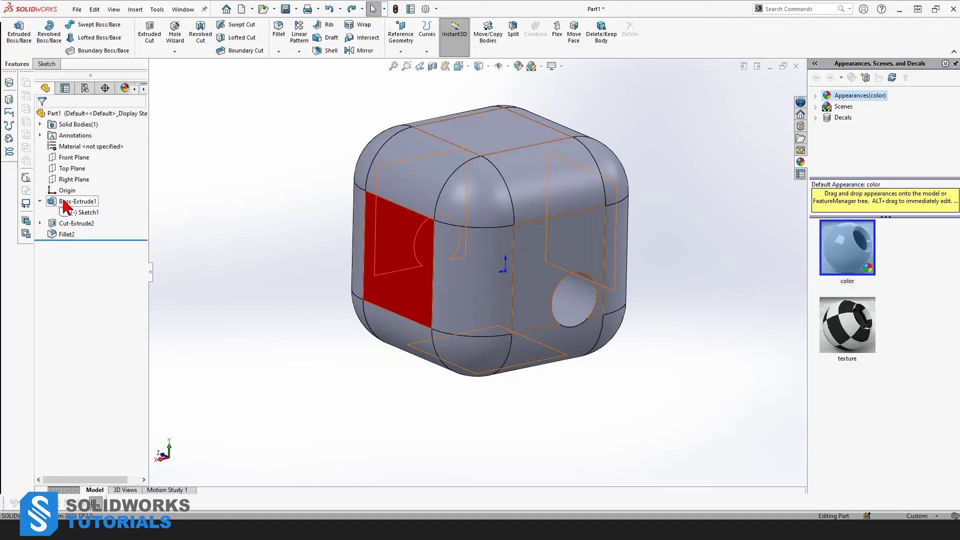
click(89, 214)
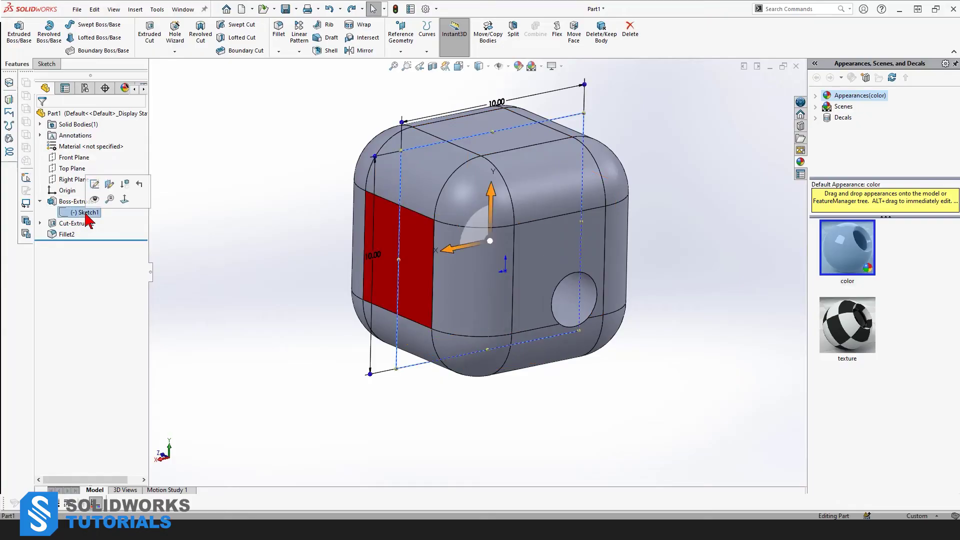
Edit Sketch1, change the top 10.00 dimension to 20, and exit the sketch
click(94, 186)
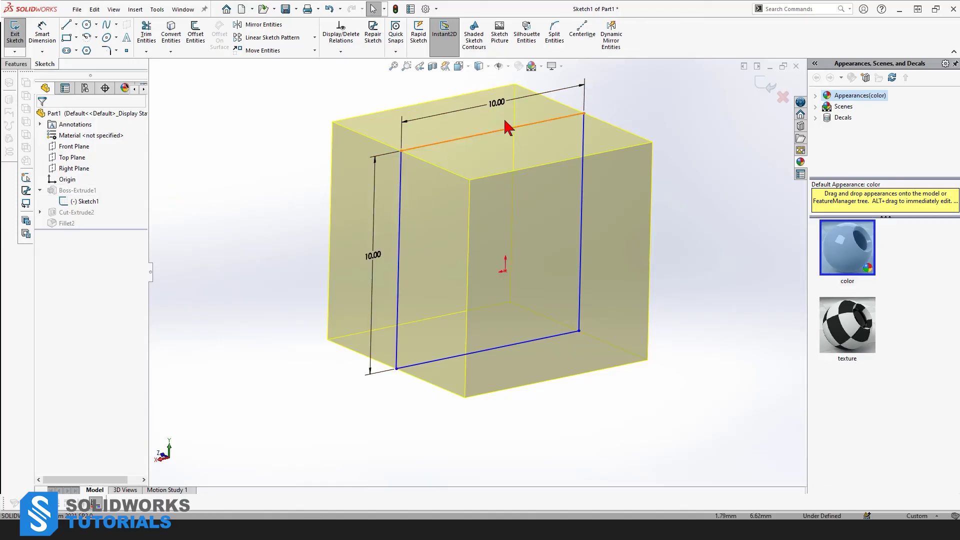
double_click(496, 102)
text(20)
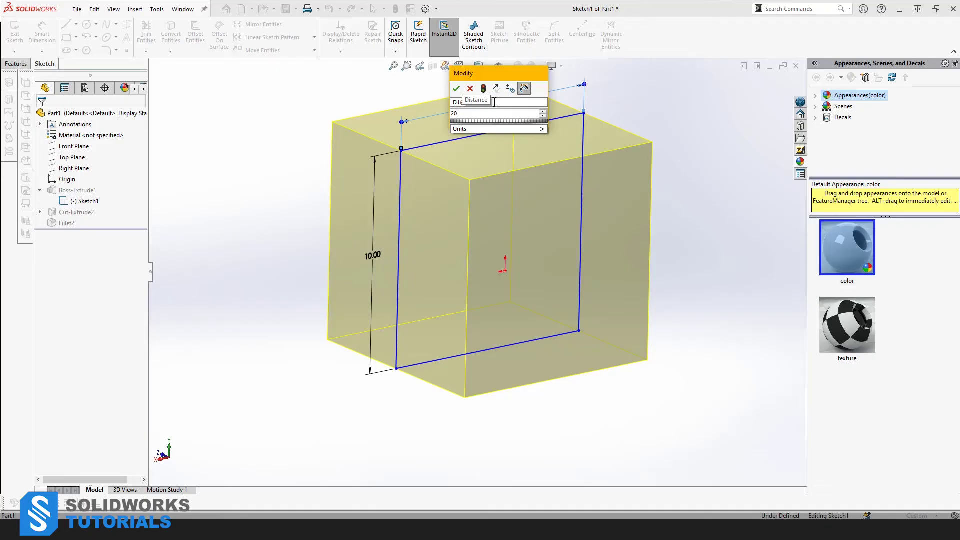
click(456, 91)
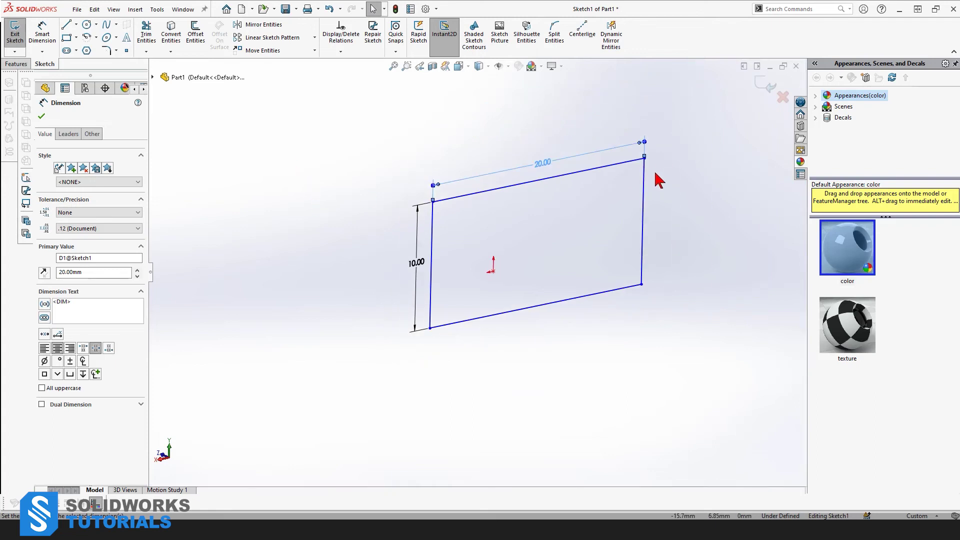
scroll(654, 178, down, 1)
scroll(467, 326, down, 1)
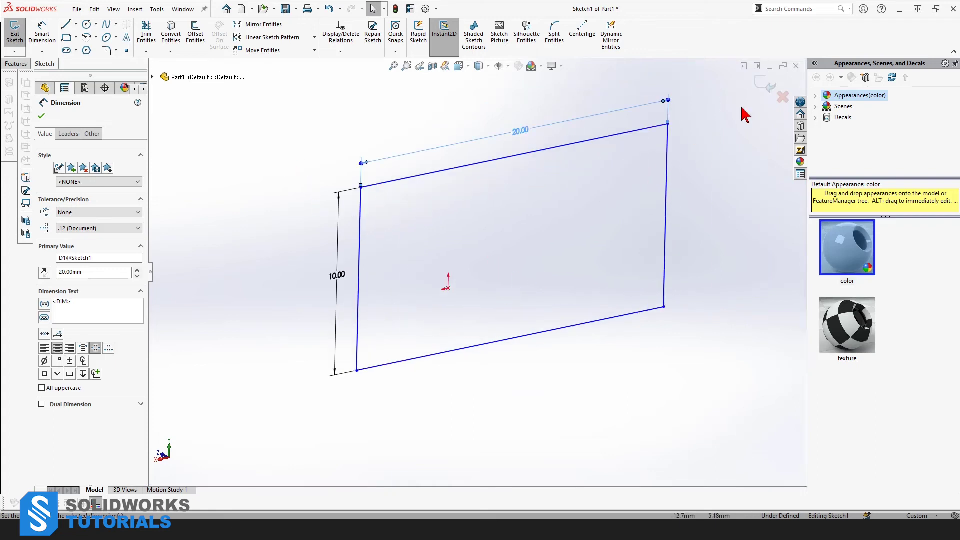
click(763, 86)
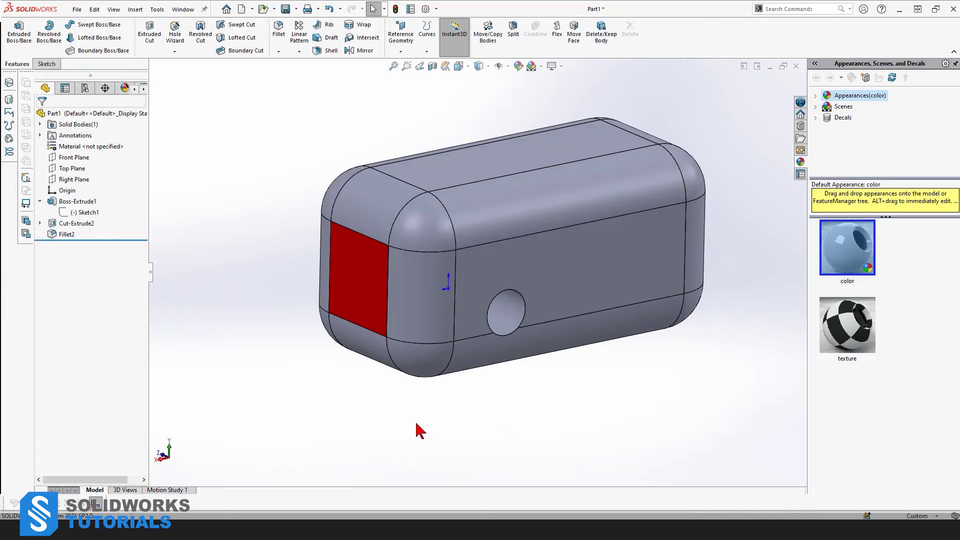
key(f)
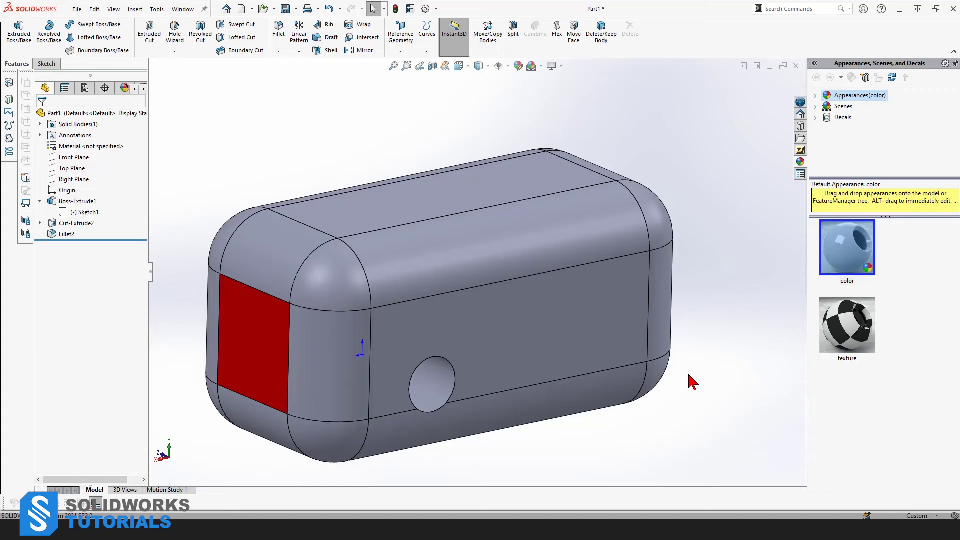
mouse_move(691, 383)
middle_down()
mouse_move(708, 355)
mouse_move(689, 376)
mouse_move(688, 405)
middle_up()
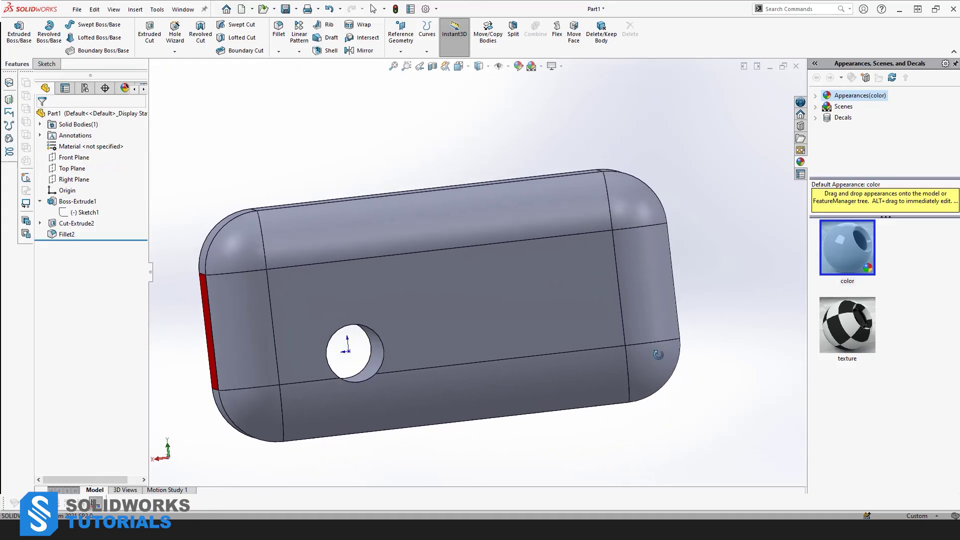
scroll(688, 405, up, 2)
scroll(518, 363, down, 1)
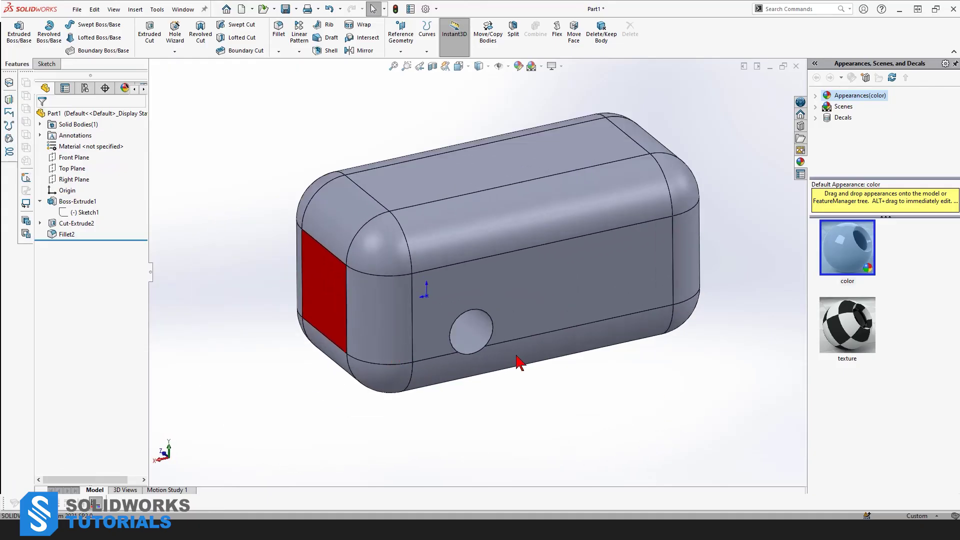
scroll(501, 200, down, 1)
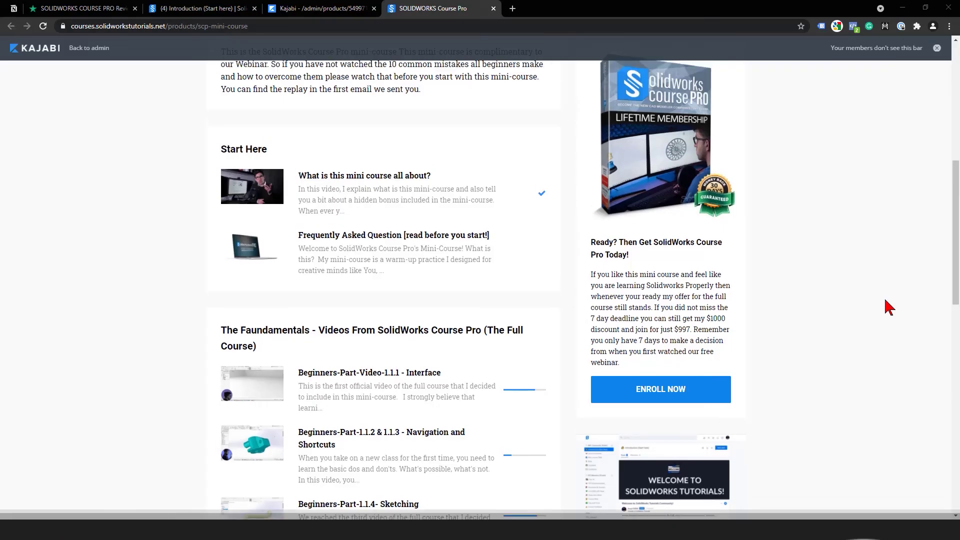
scroll(885, 306, up, 5)
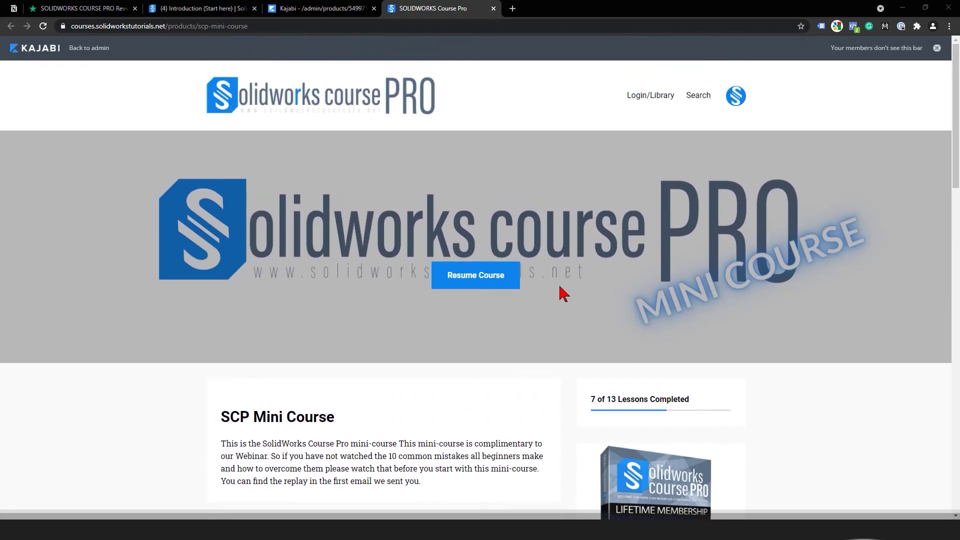
Continue the mini course and start the Fundamentals Interface lesson video
click(506, 278)
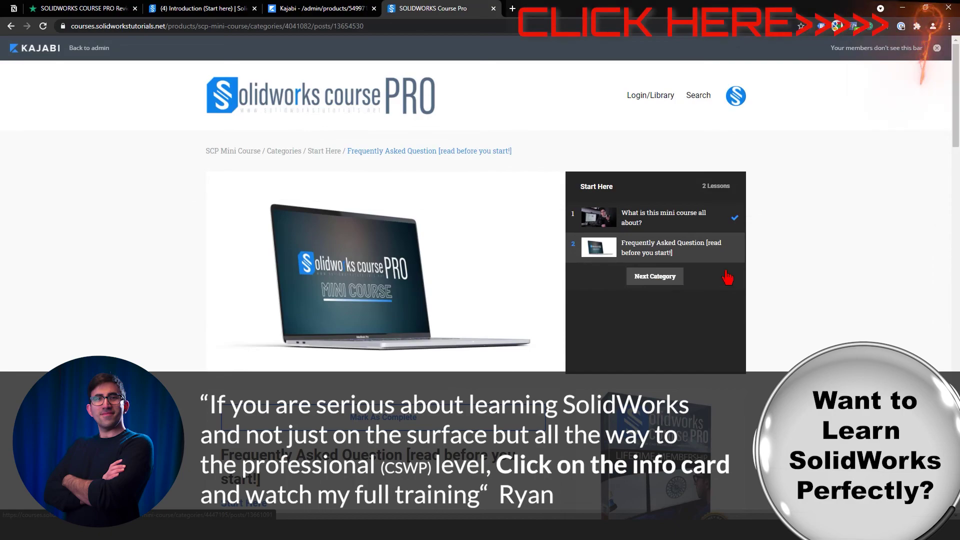
scroll(728, 277, down, 5)
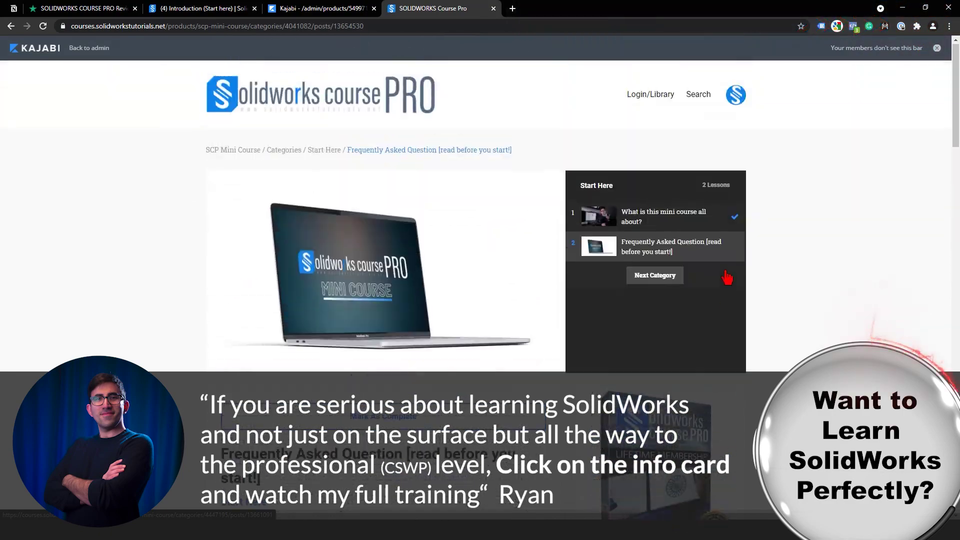
scroll(728, 278, down, 1)
scroll(728, 278, down, 4)
scroll(728, 278, down, 3)
scroll(724, 275, up, 15)
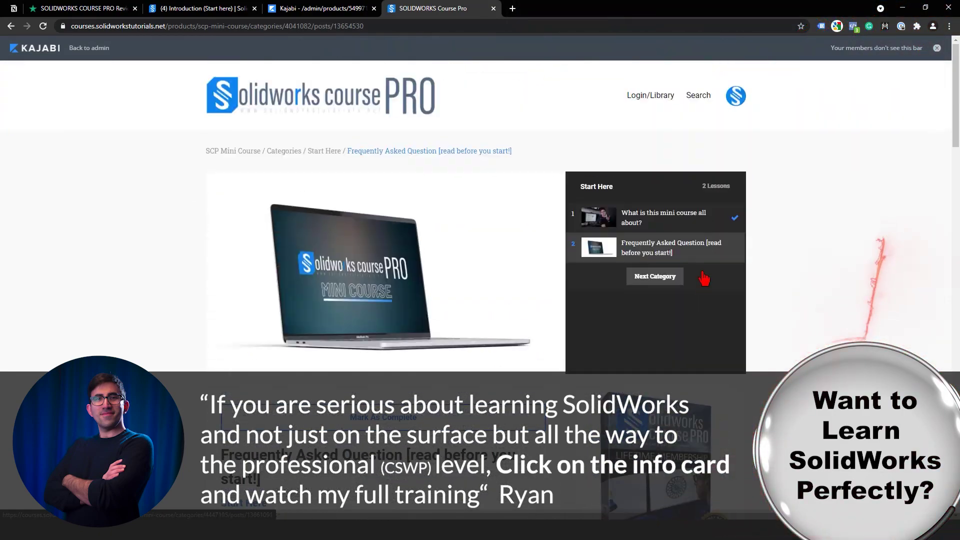
click(655, 276)
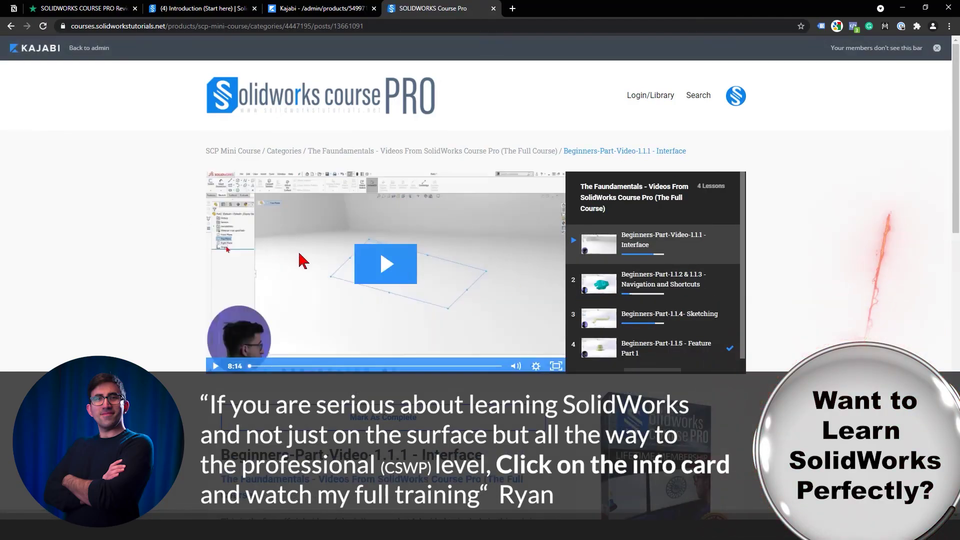
click(385, 264)
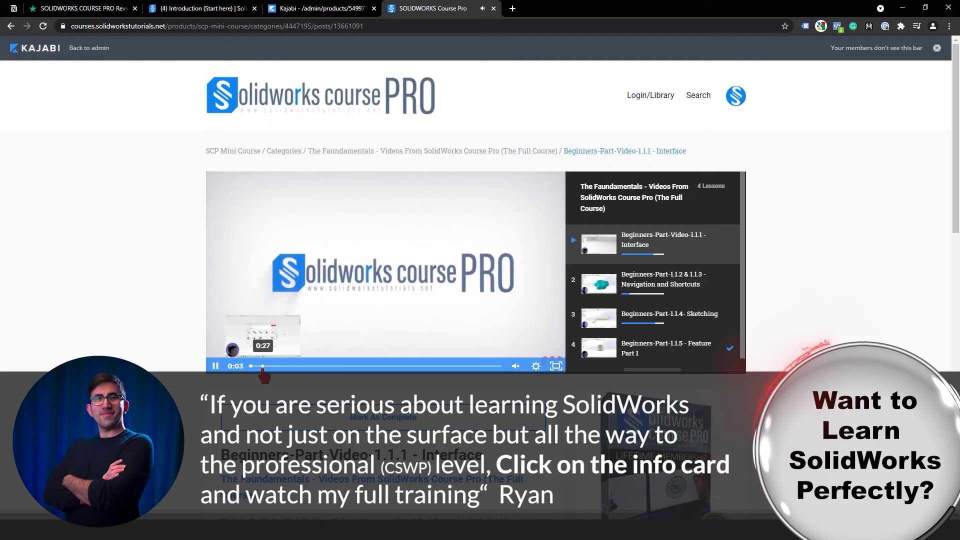
Skip through the Interface lesson video to its end
click(291, 366)
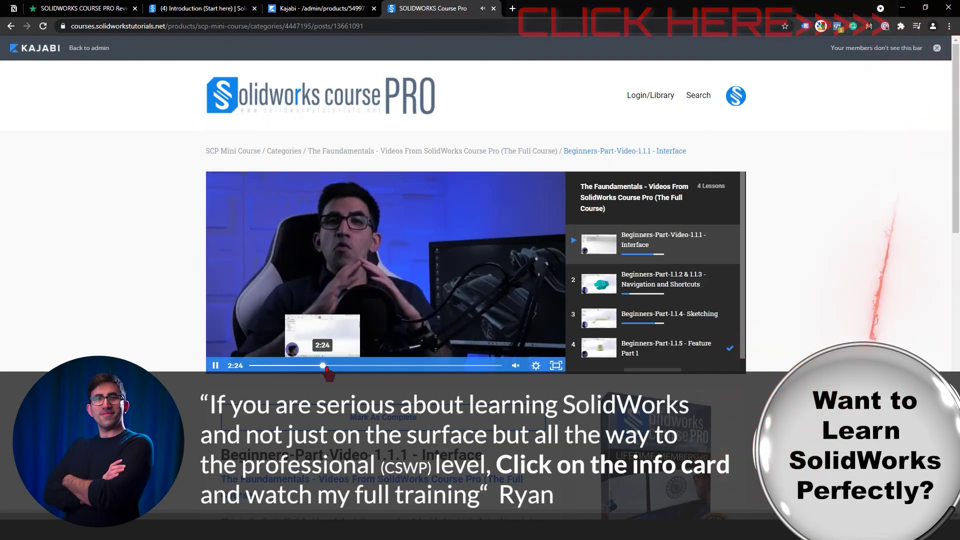
click(328, 366)
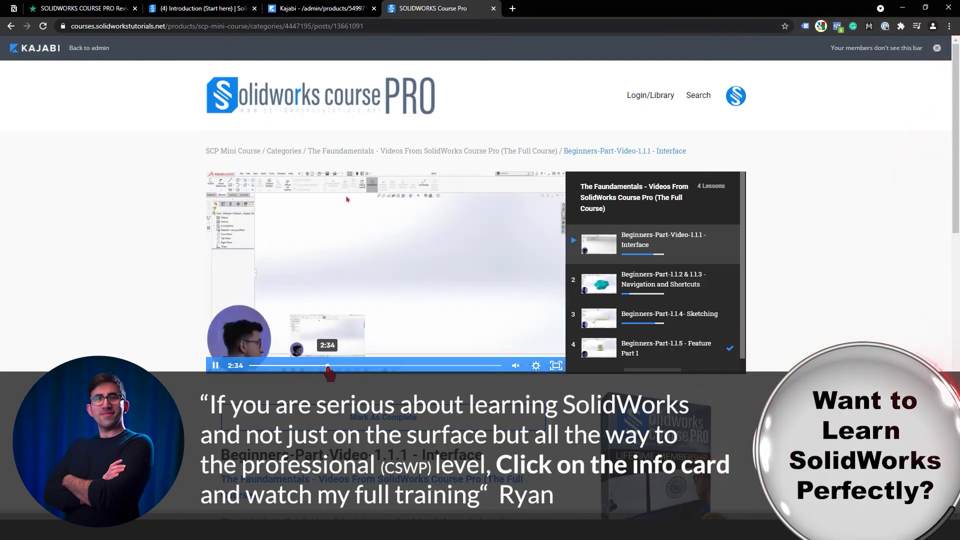
click(425, 366)
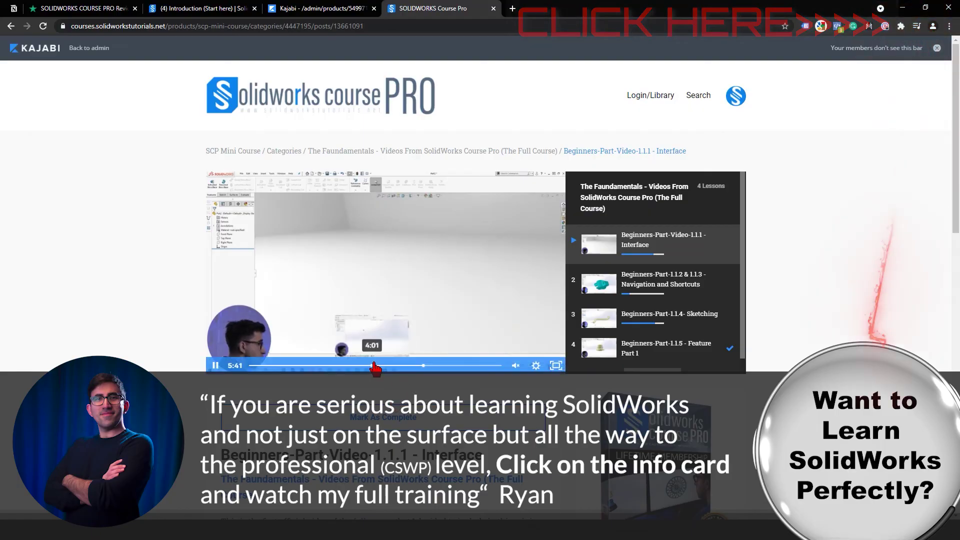
click(385, 366)
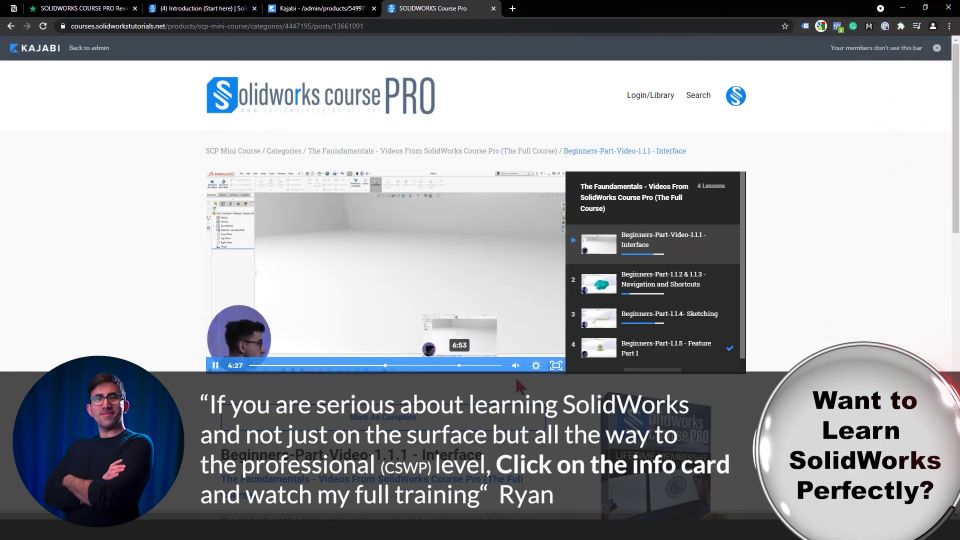
click(473, 366)
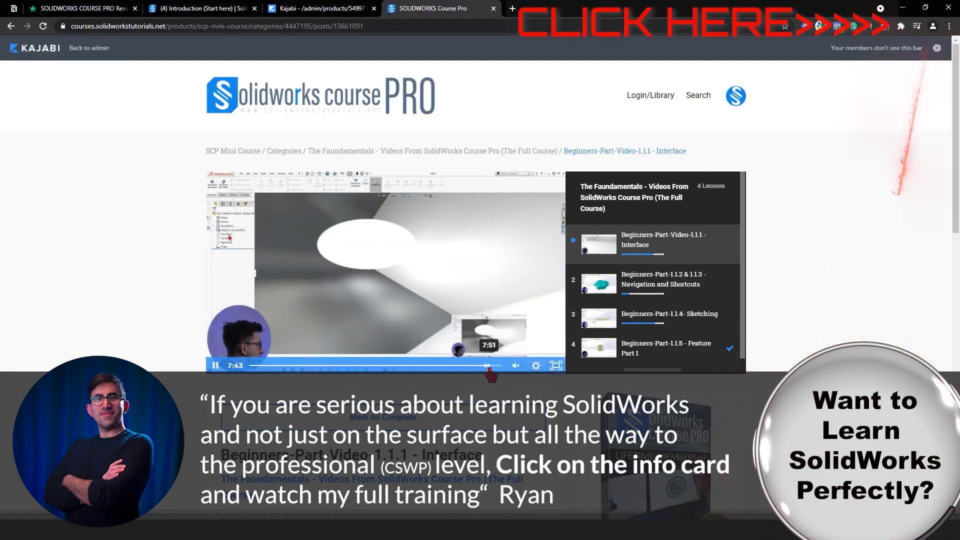
click(495, 366)
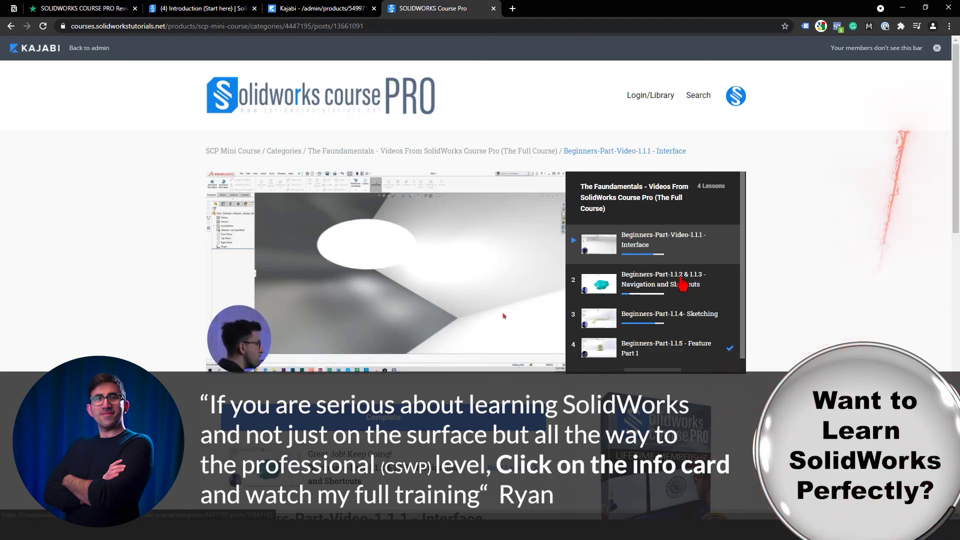
drag(740, 276, 736, 291)
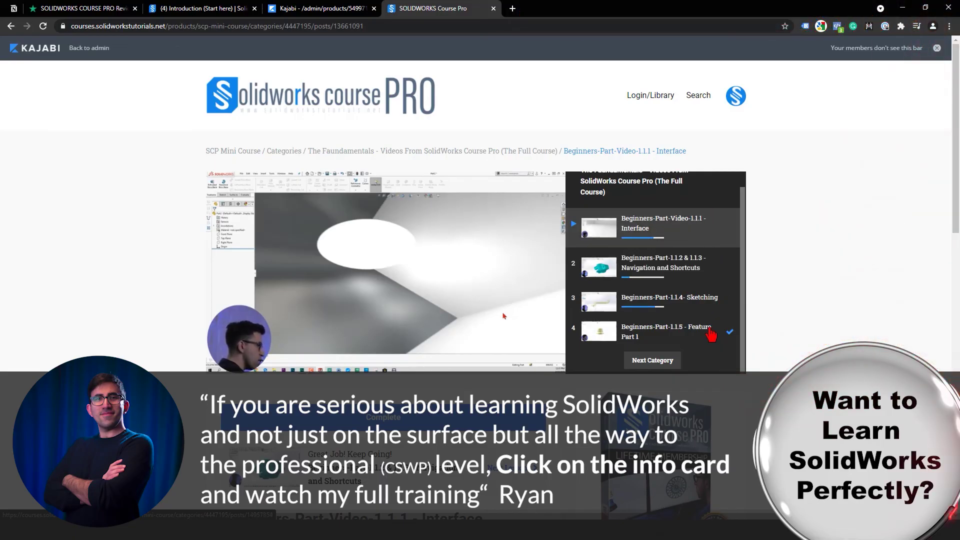
Play the Navigation and Shortcuts lesson and skip ahead through it
click(698, 273)
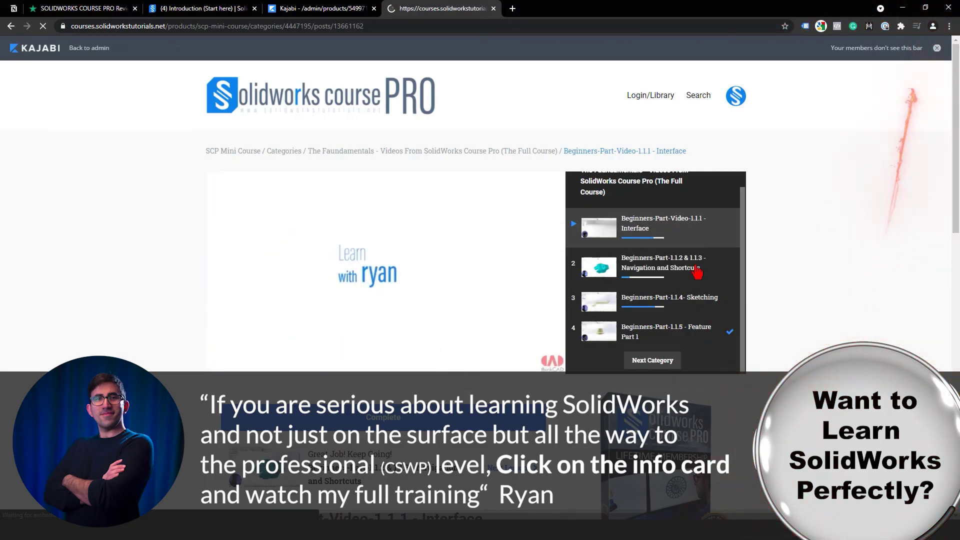
click(311, 345)
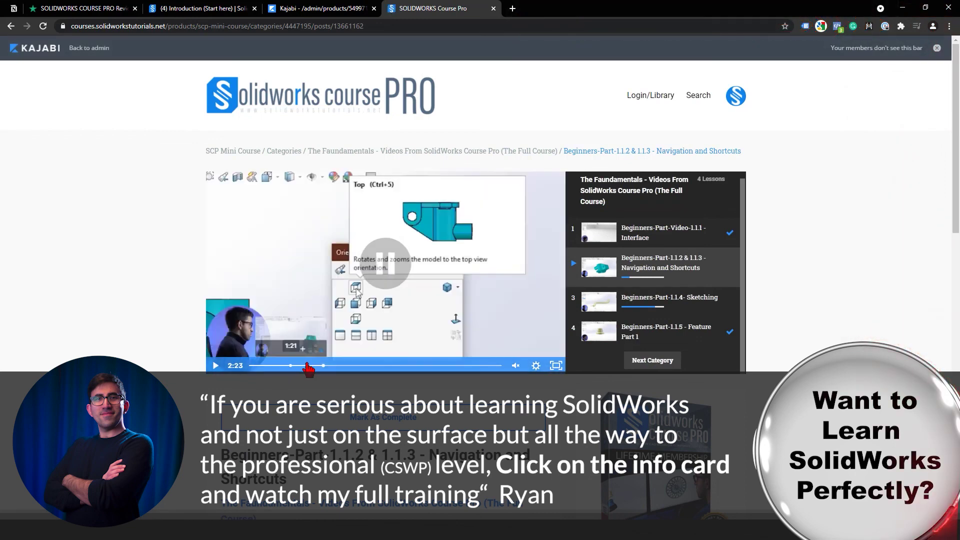
click(371, 366)
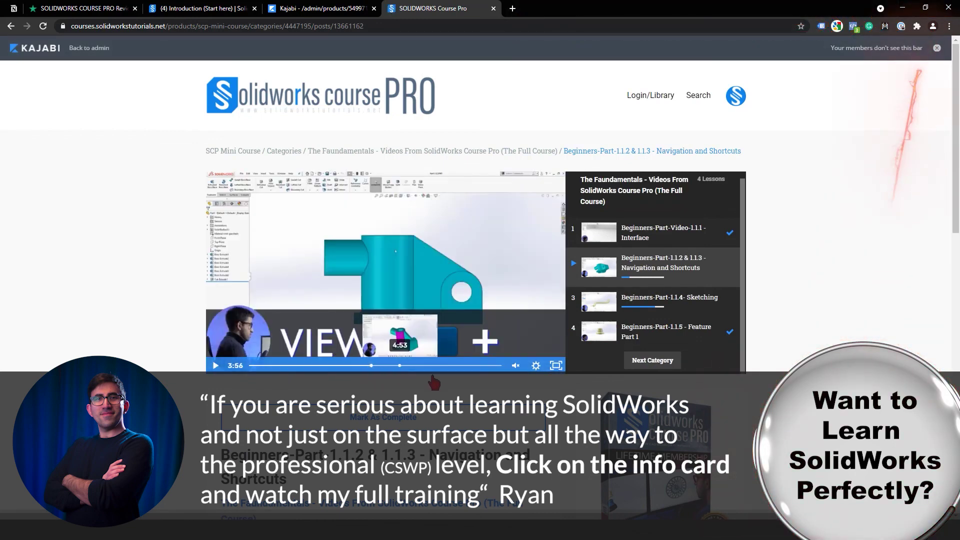
click(430, 379)
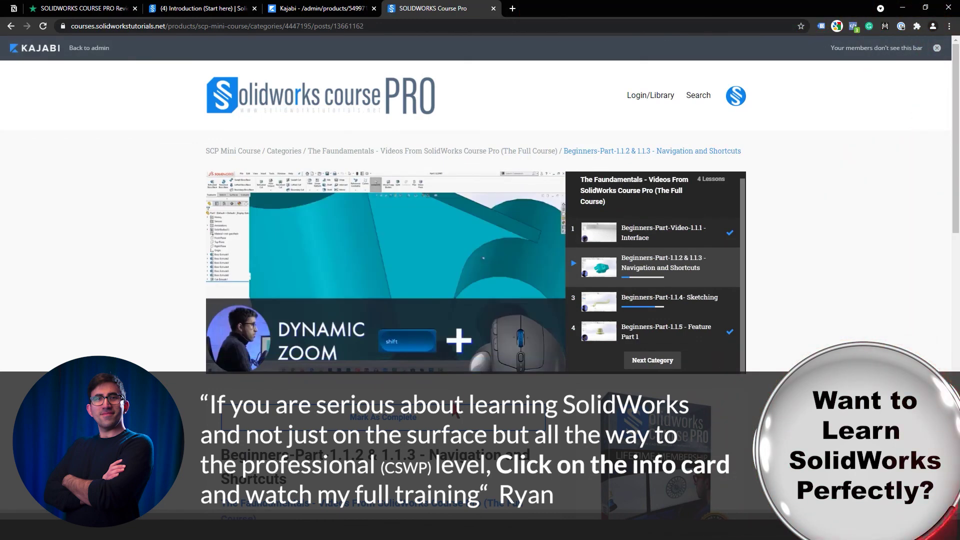
Open the Sketching lesson and skip through its video
click(694, 304)
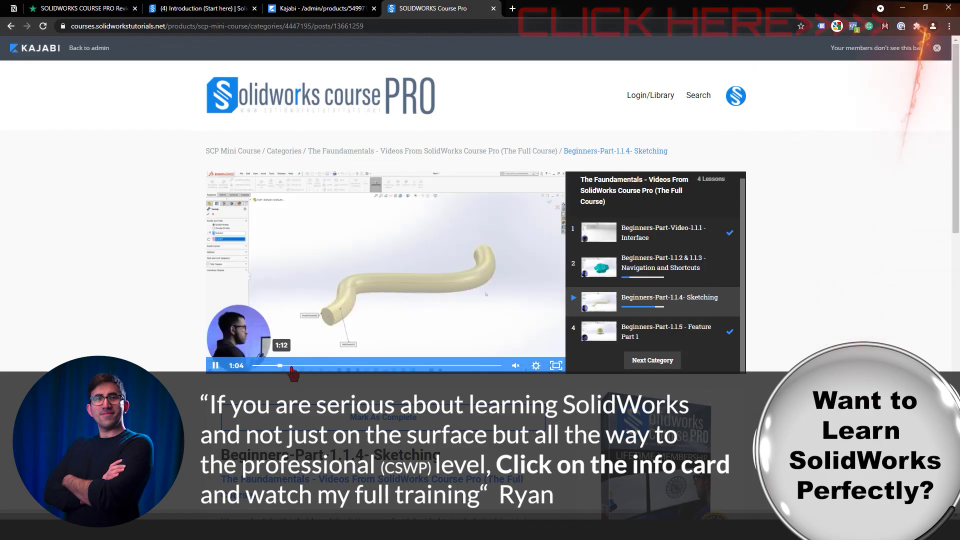
click(310, 366)
click(362, 366)
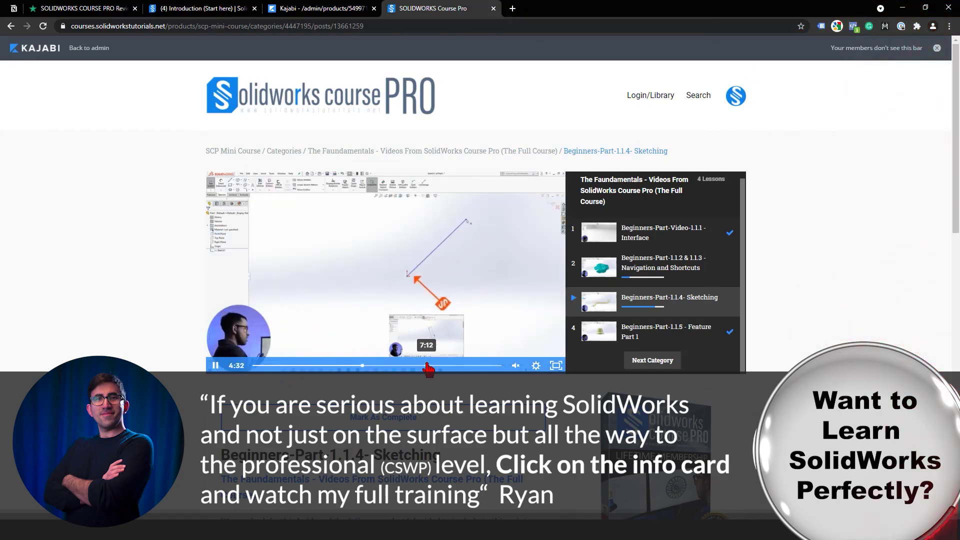
click(437, 366)
click(491, 366)
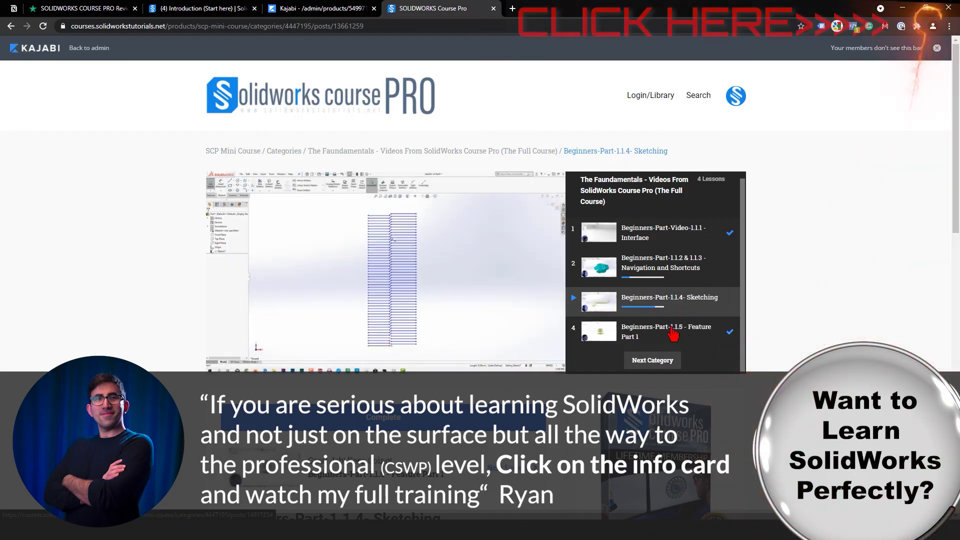
Play the Feature Part 1 lesson and skip toward its end
click(657, 332)
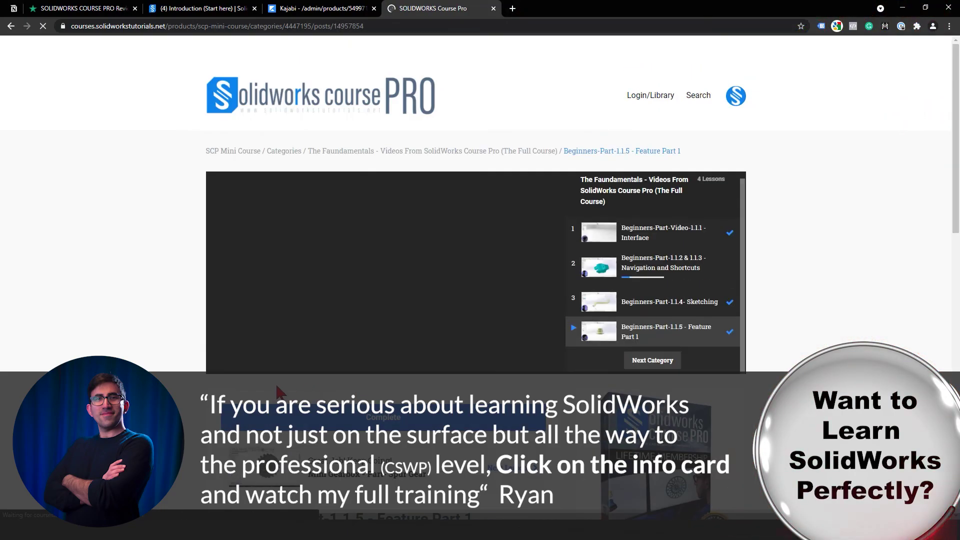
click(323, 305)
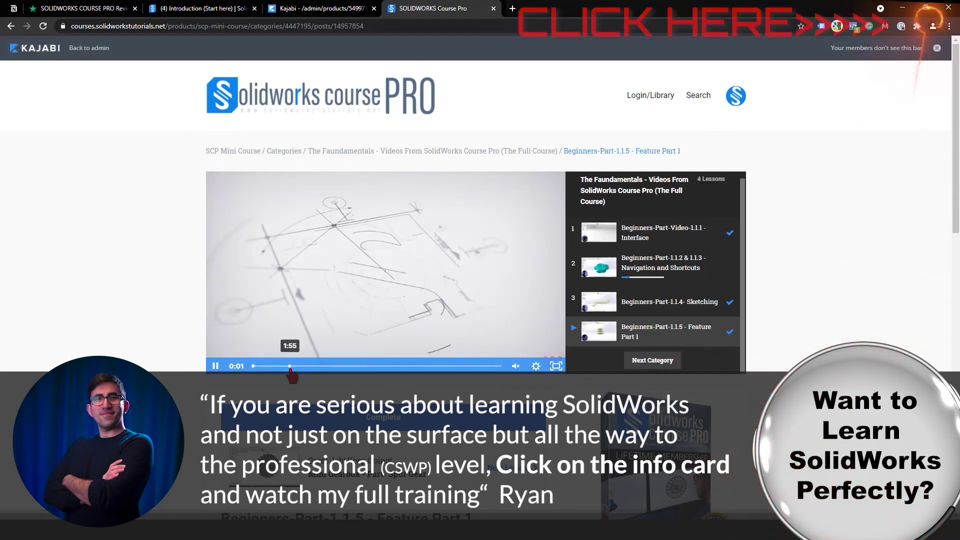
click(290, 366)
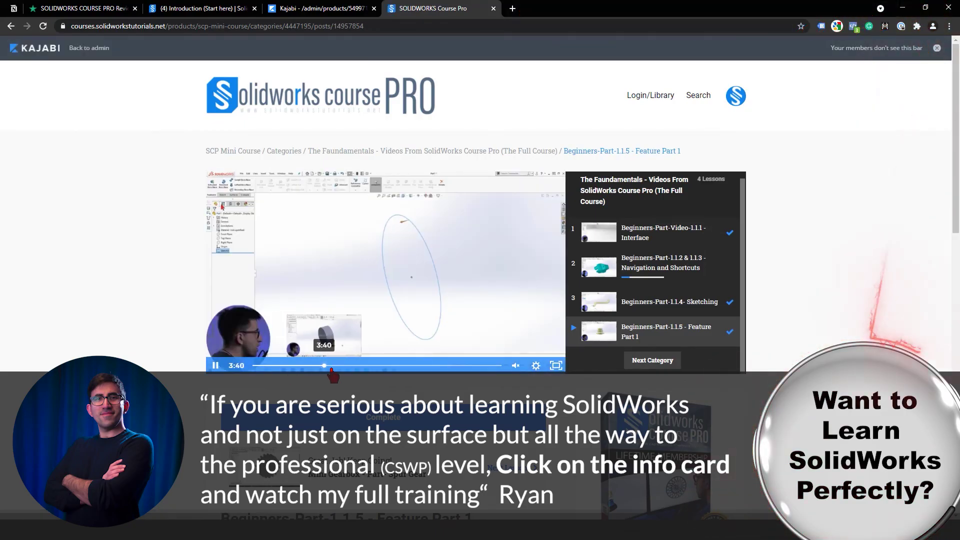
click(355, 366)
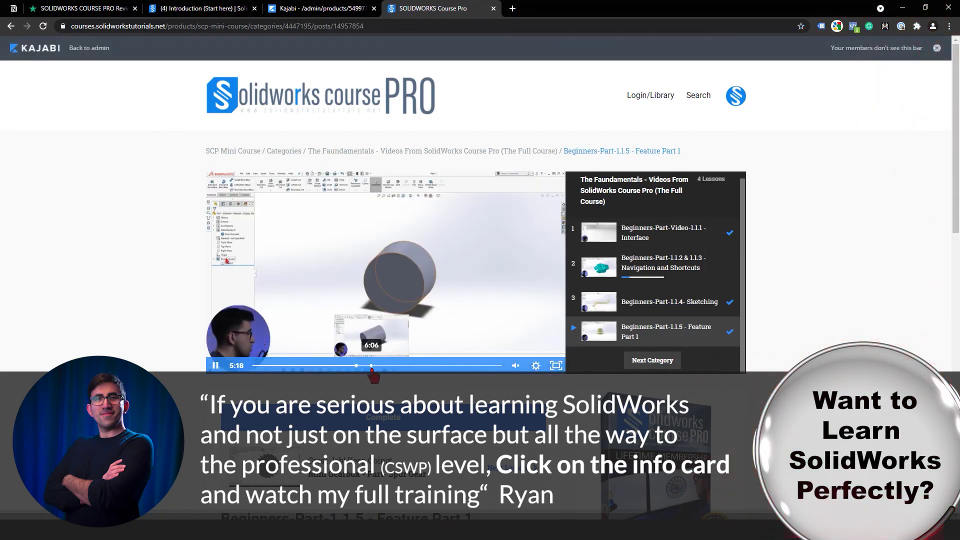
click(379, 367)
click(420, 367)
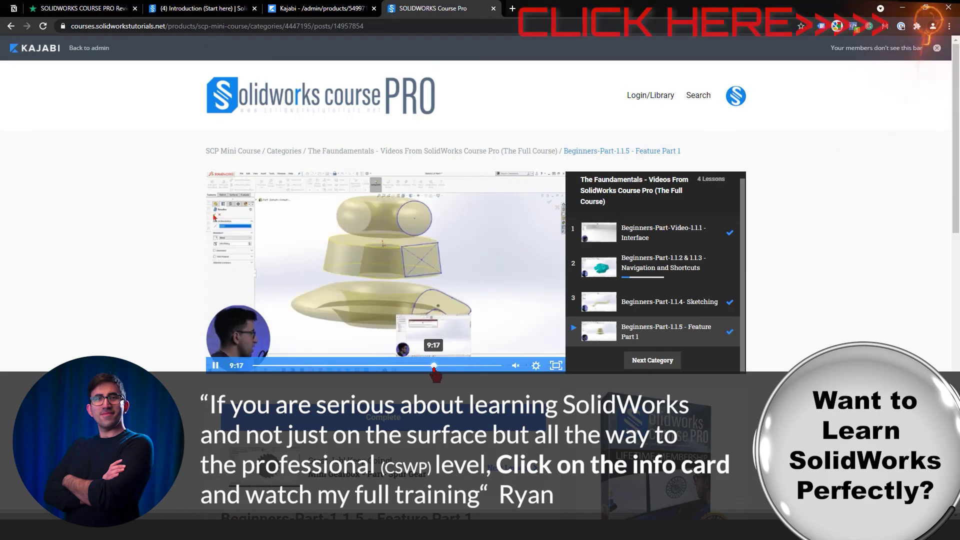
click(449, 367)
click(462, 368)
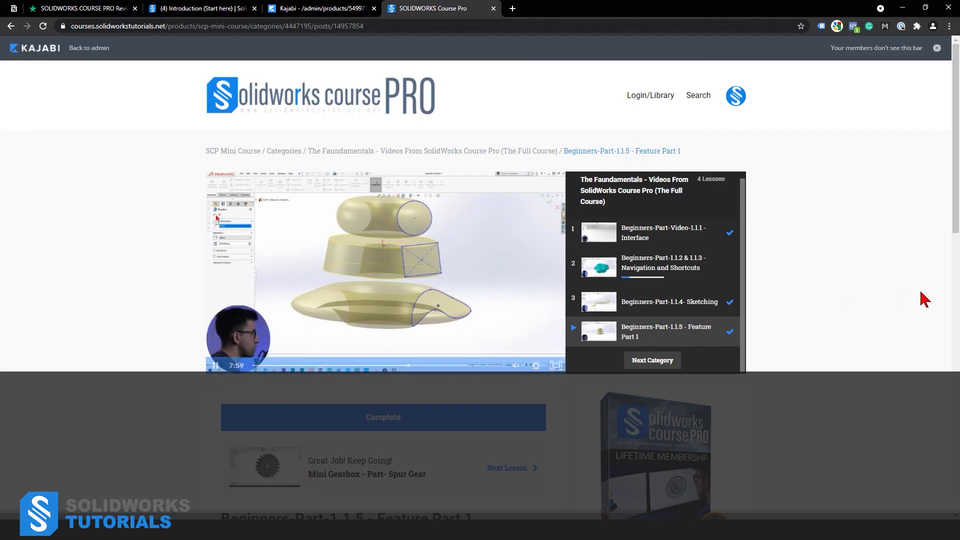
scroll(903, 304, down, 1)
scroll(881, 306, down, 10)
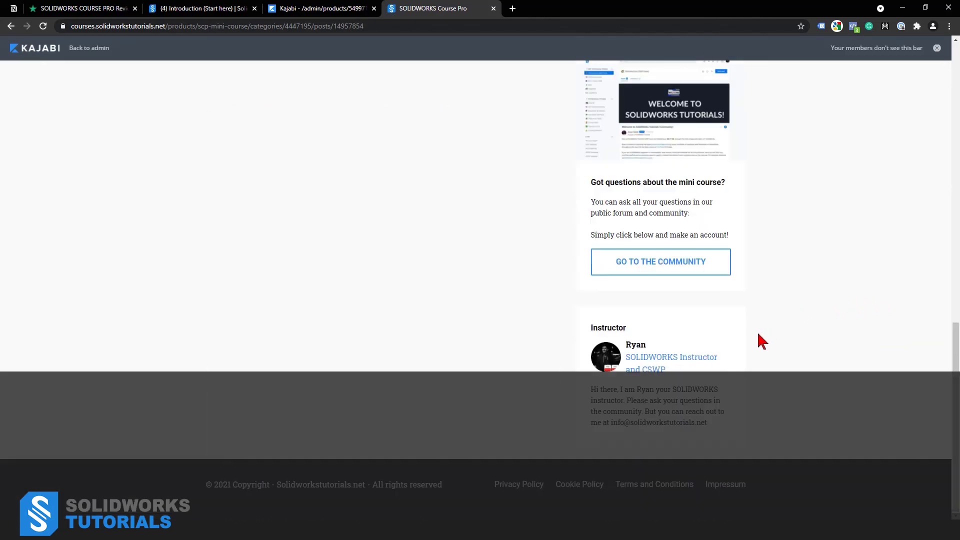
scroll(749, 335, up, 5)
scroll(748, 335, down, 5)
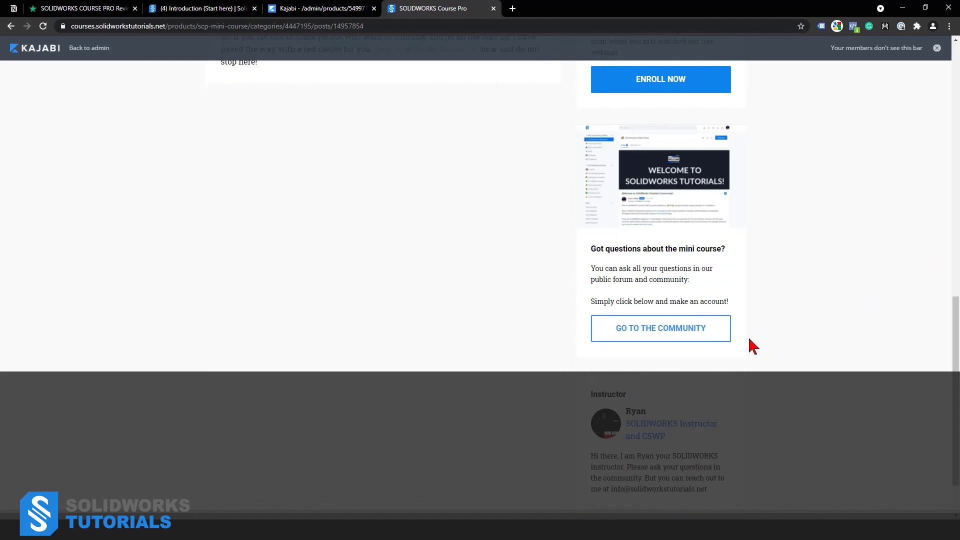
scroll(750, 344, up, 2)
scroll(739, 348, up, 2)
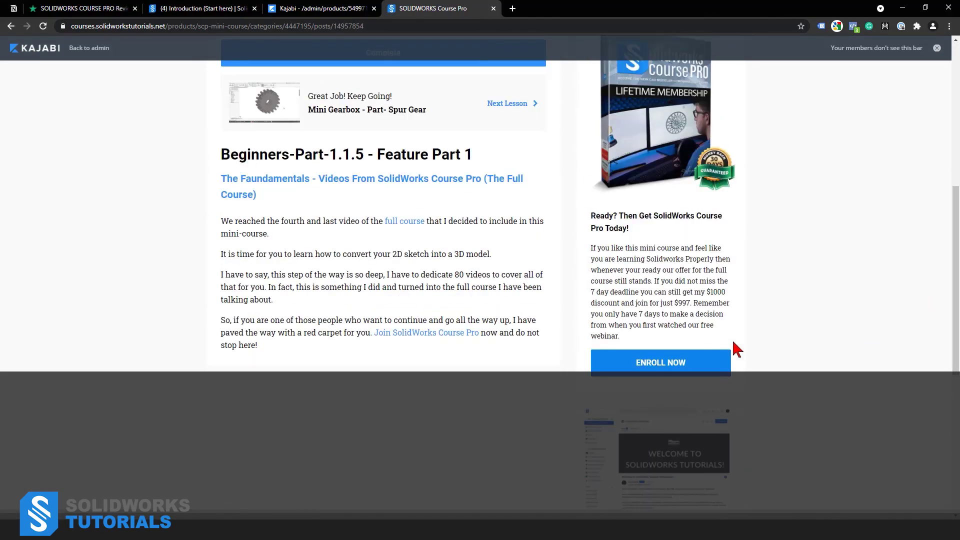
scroll(754, 334, down, 3)
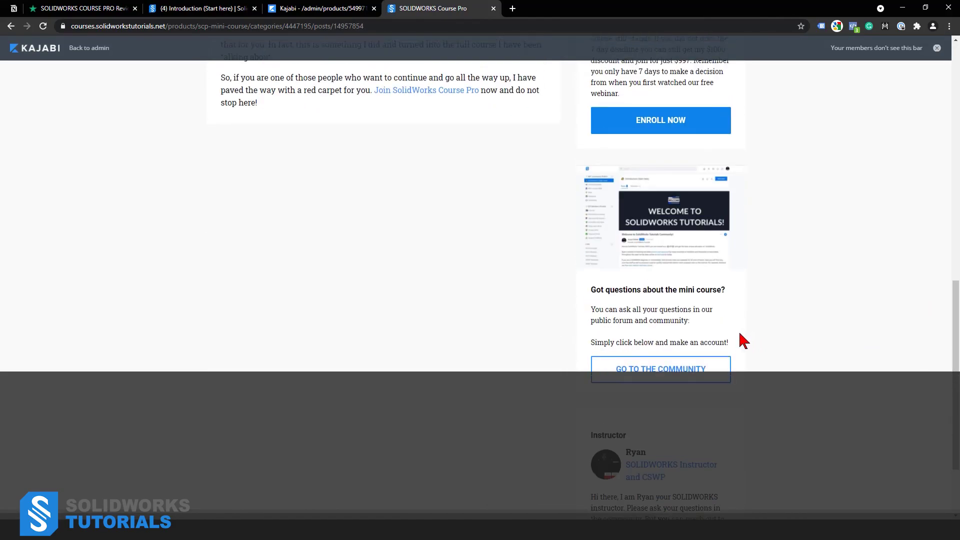